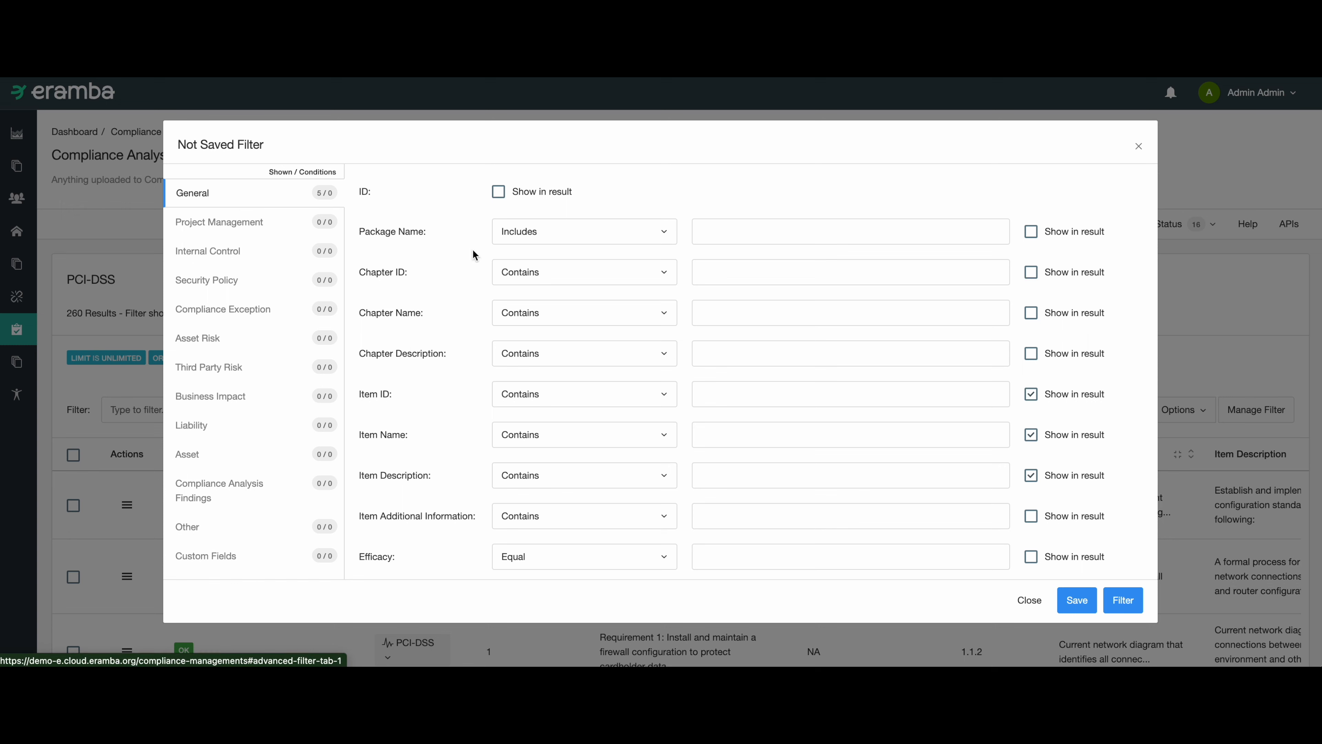
pyautogui.click(708, 233)
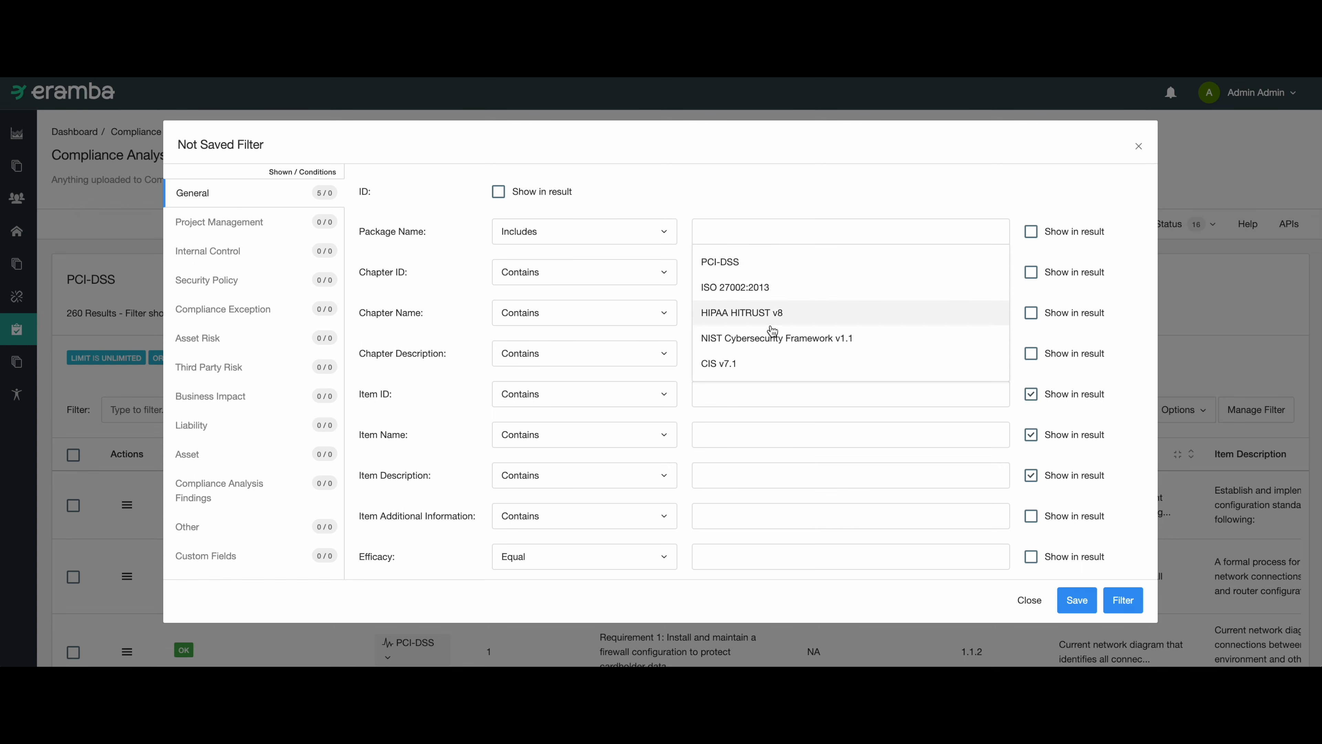
pyautogui.click(772, 336)
pyautogui.scroll(-5, 174, 414)
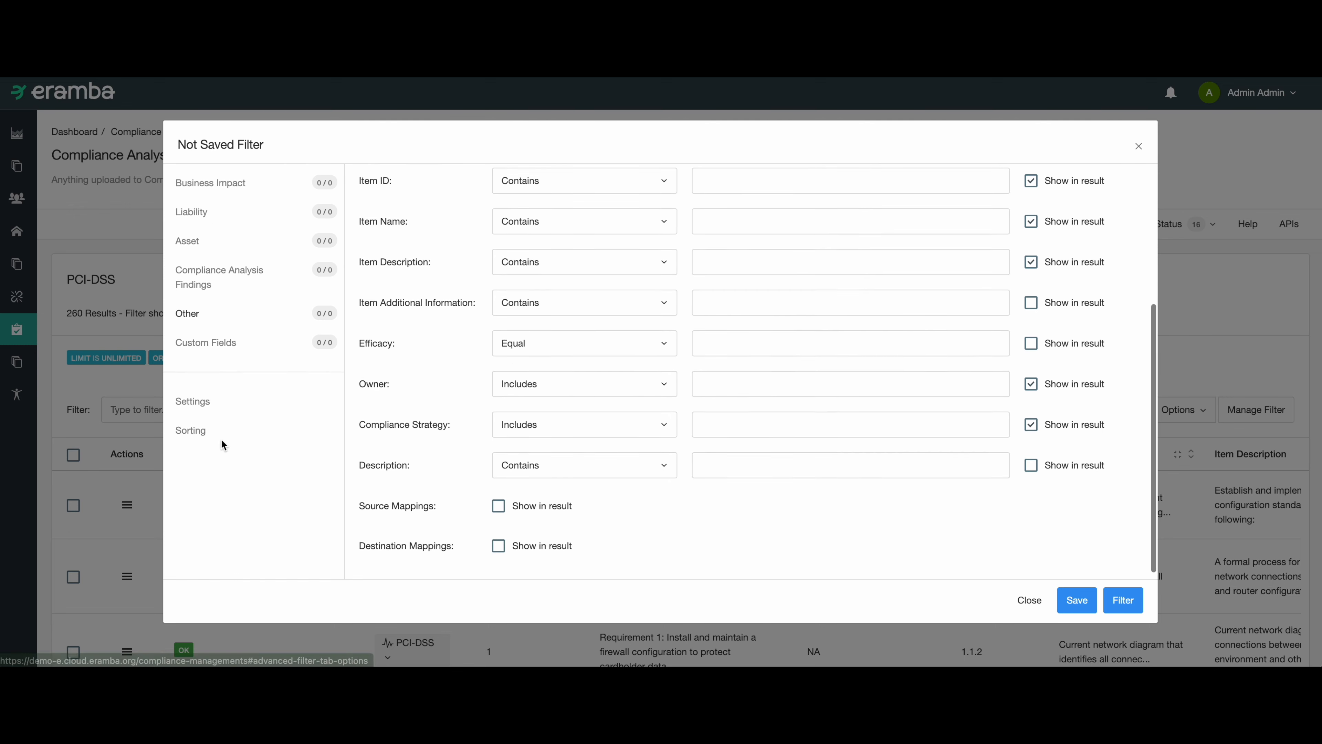
pyautogui.click(203, 404)
pyautogui.scroll(5, 406, 296)
pyautogui.click(390, 215)
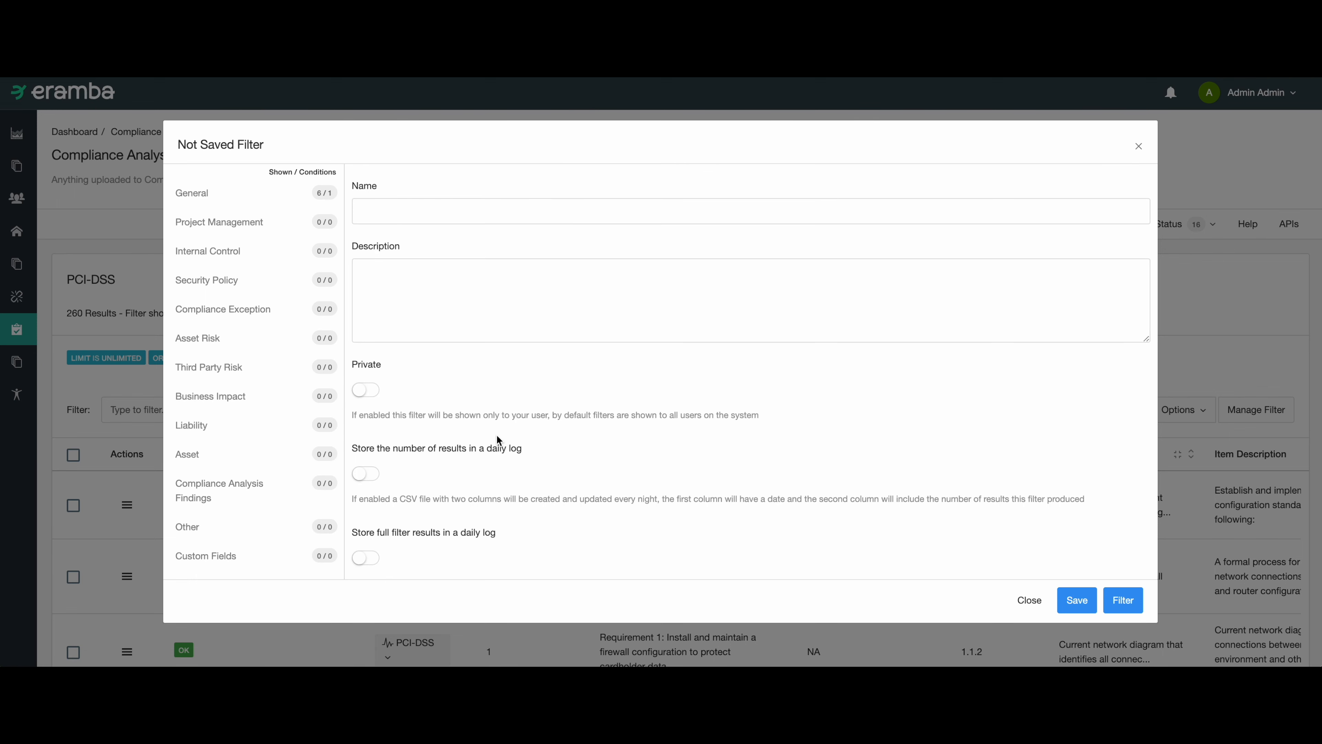
pyautogui.scroll(-5, 497, 434)
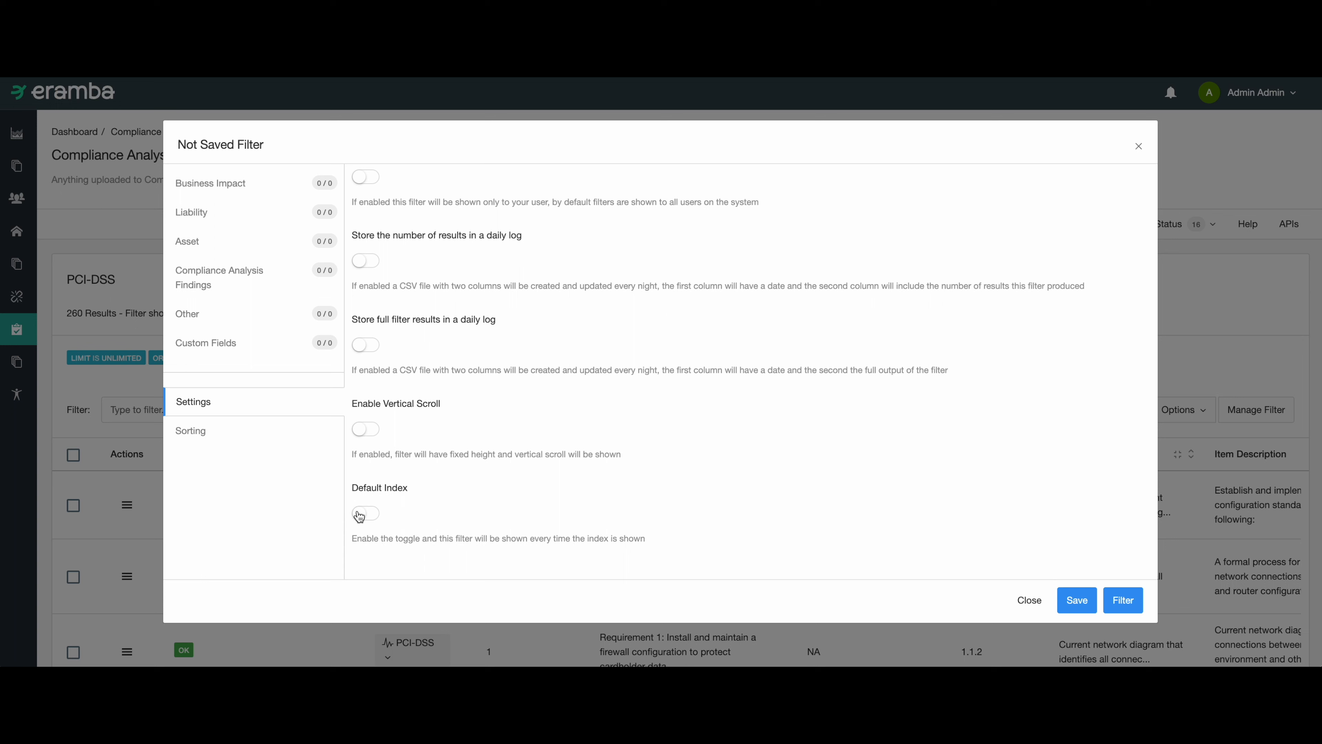
pyautogui.click(1017, 604)
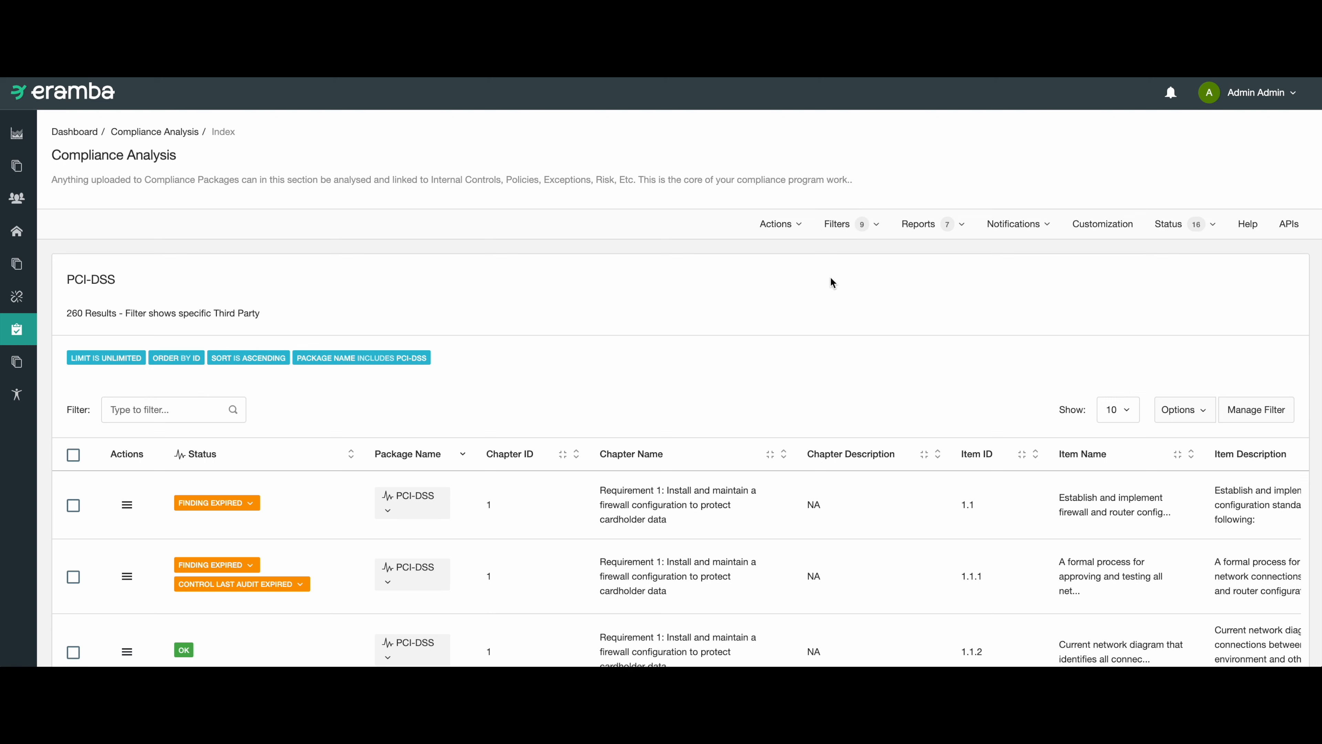
# Create a new compliance analysis filter and run it with its default columns and no conditions.
pyautogui.click(838, 230)
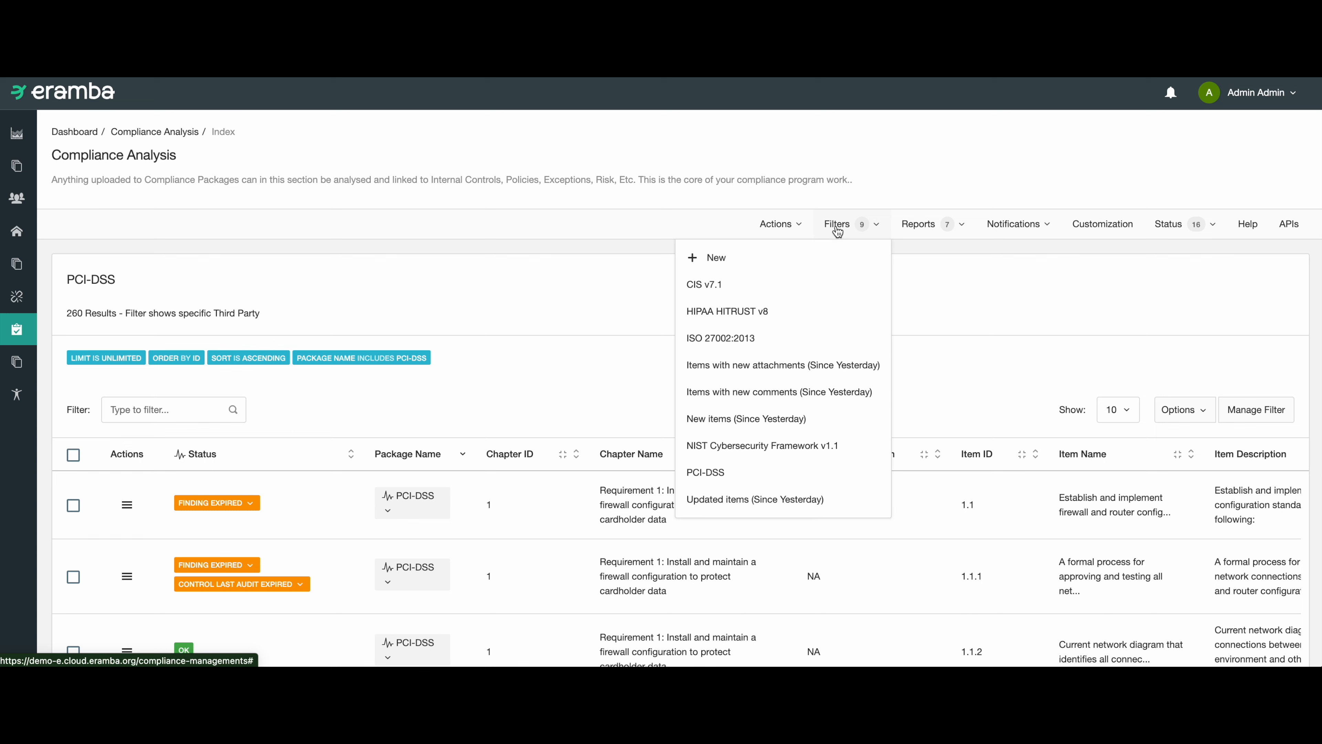
pyautogui.click(829, 256)
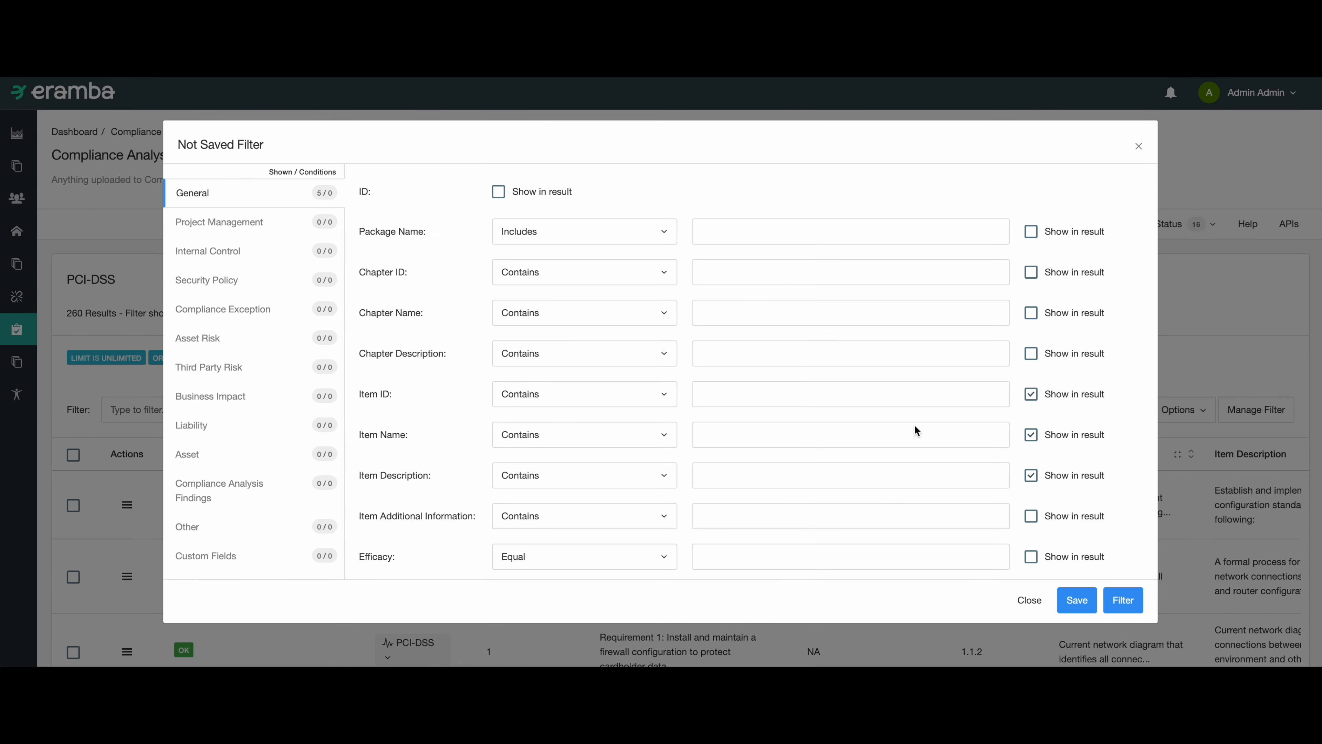
pyautogui.click(1126, 603)
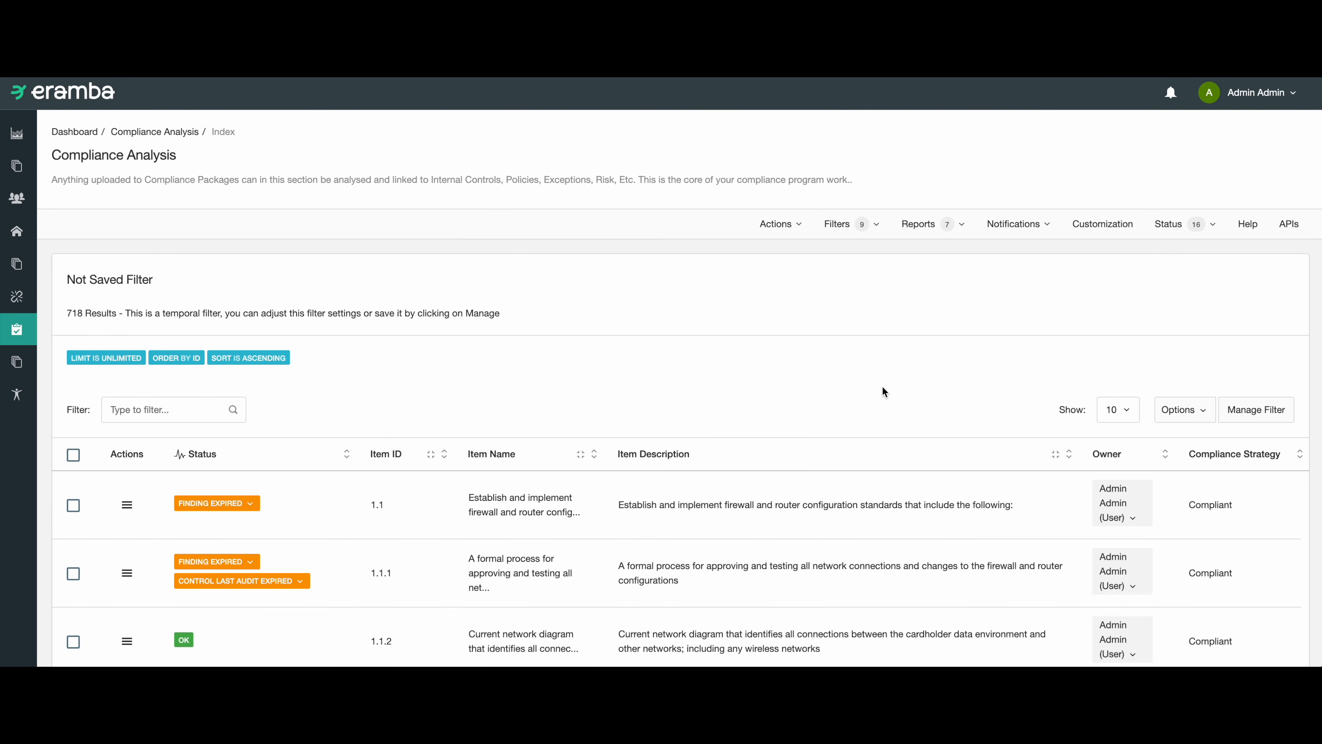
# Restrict the unsaved filter to items whose Control Last Audit Expired condition must match Yes, and apply it.
pyautogui.click(1251, 414)
pyautogui.moveTo(118, 313); pyautogui.dragTo(65, 310)
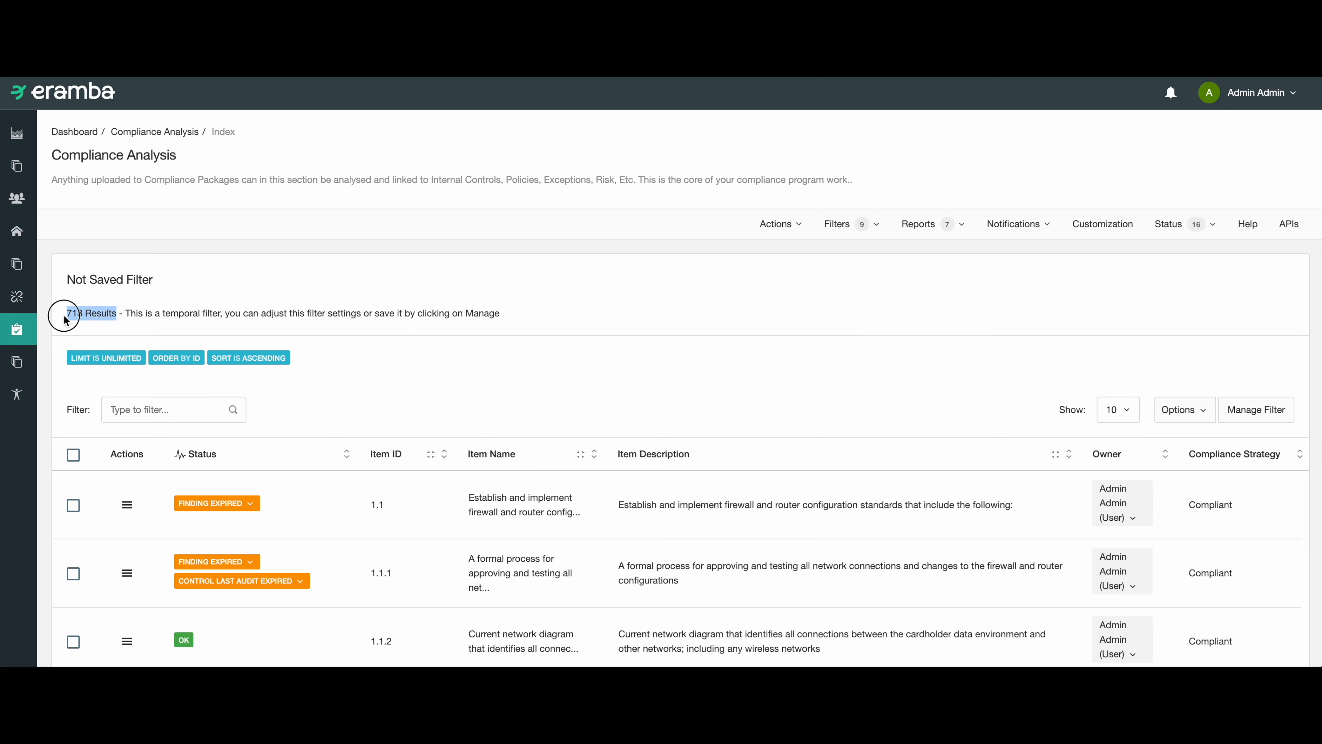
pyautogui.click(1292, 417)
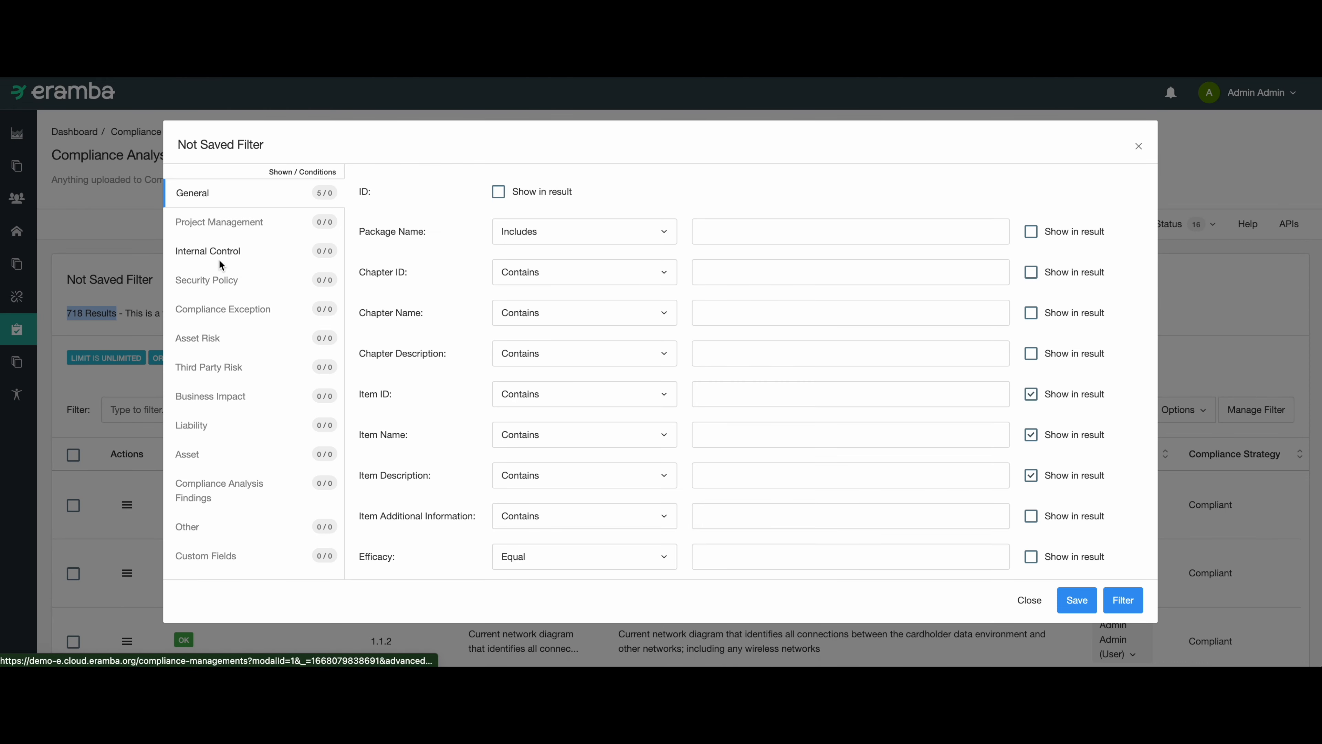
pyautogui.click(219, 260)
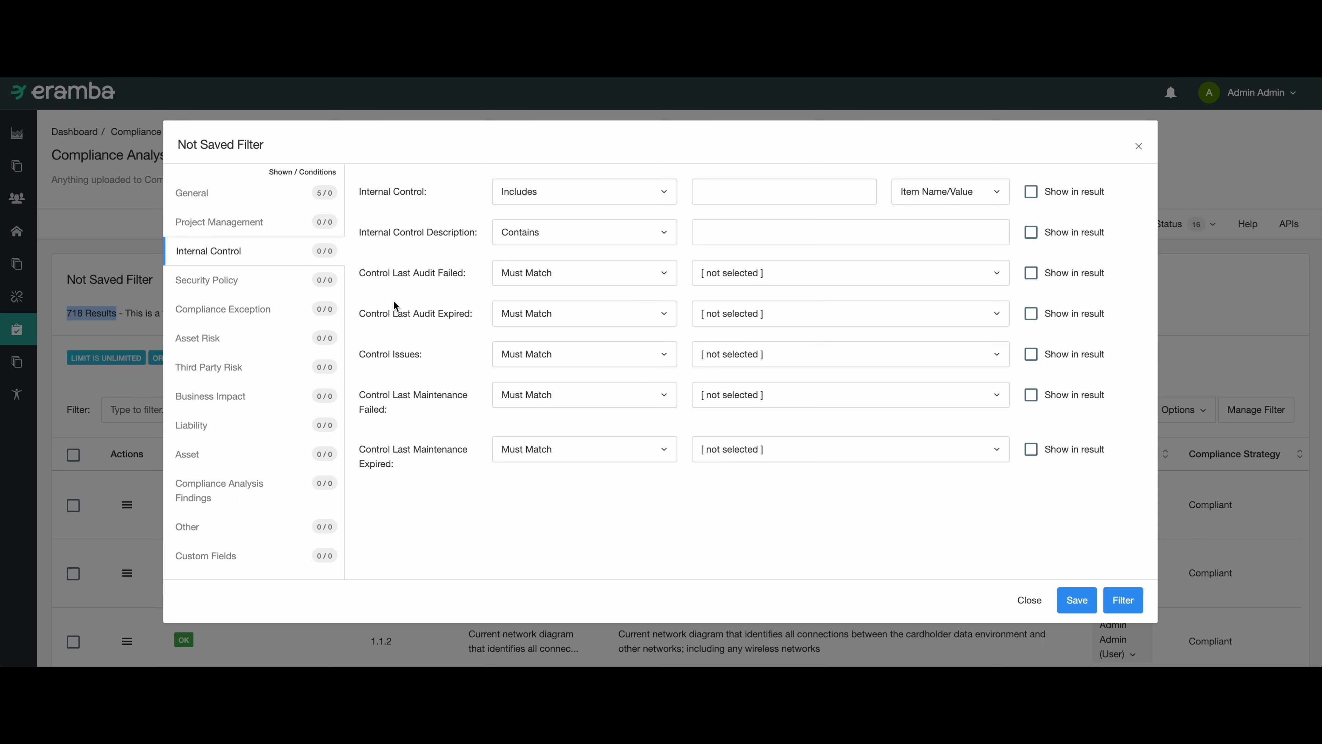
pyautogui.moveTo(376, 274); pyautogui.dragTo(426, 274)
pyautogui.click(419, 313)
pyautogui.click(738, 315)
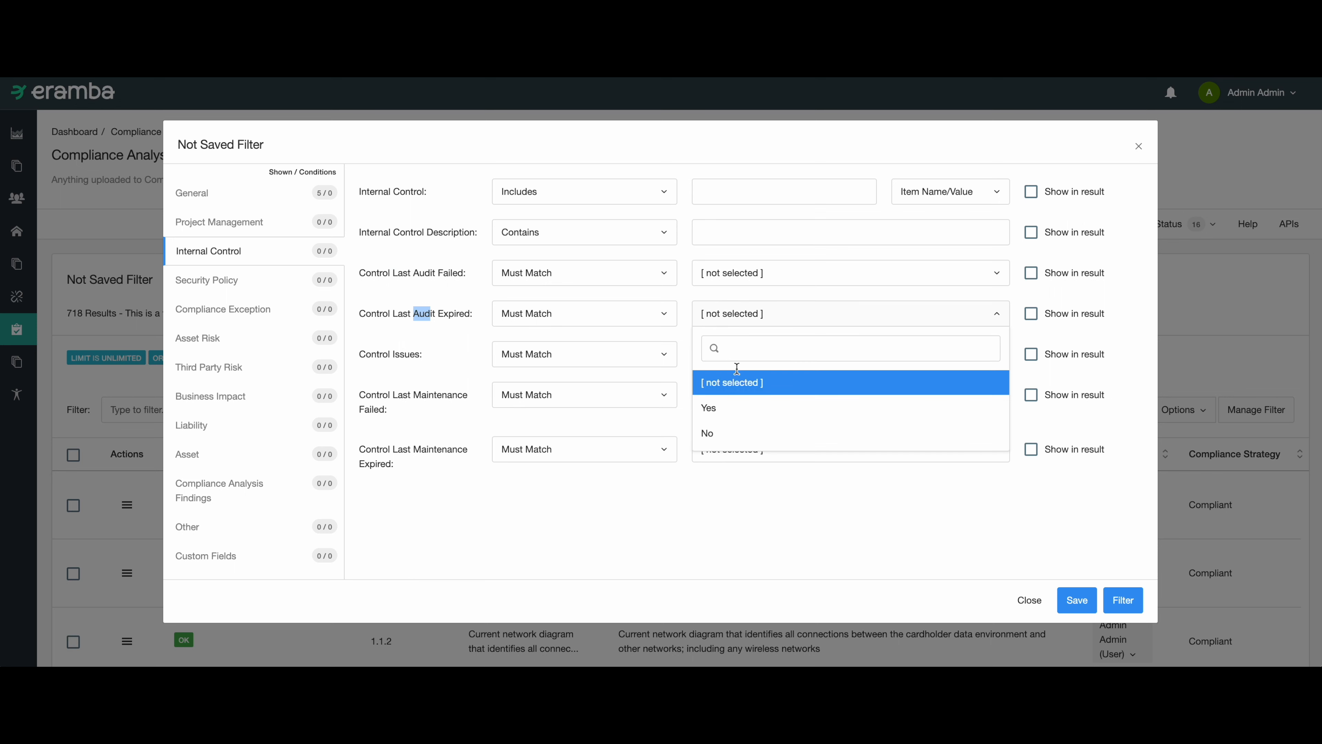
pyautogui.click(733, 409)
pyautogui.click(459, 319)
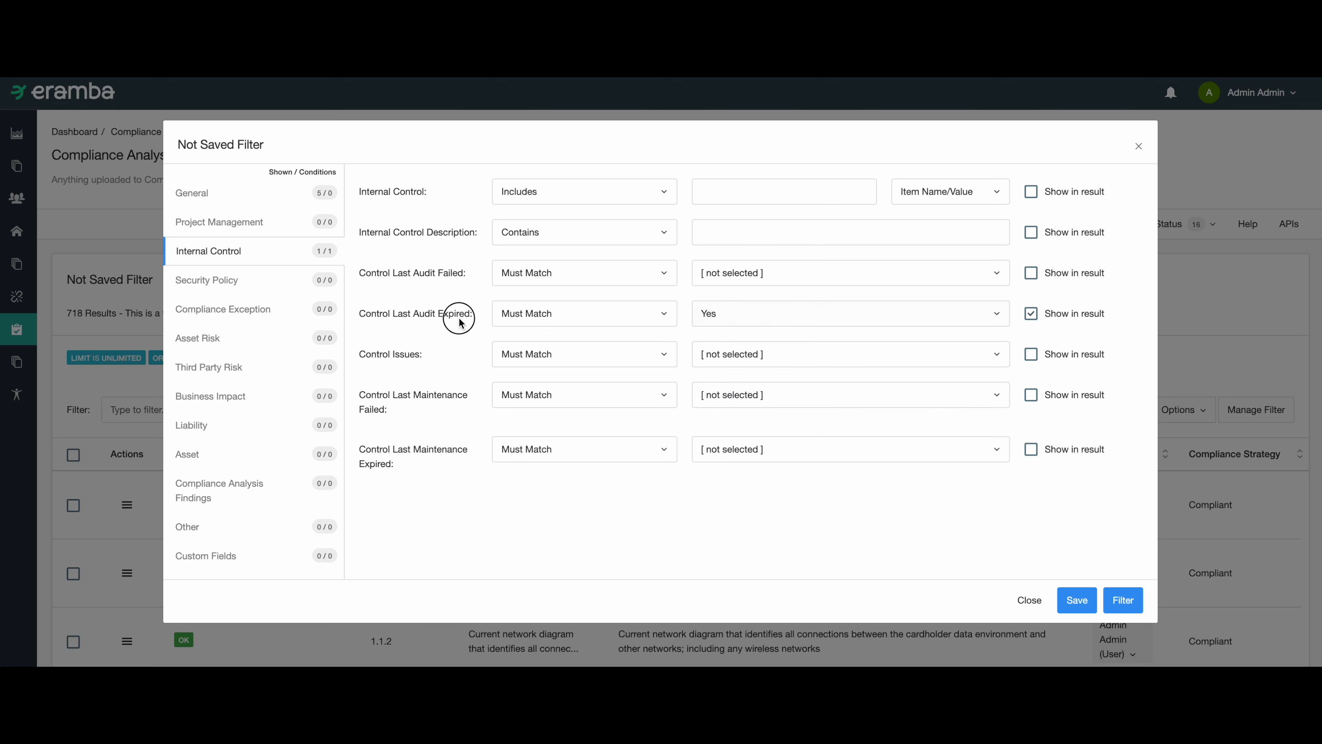
pyautogui.click(1129, 601)
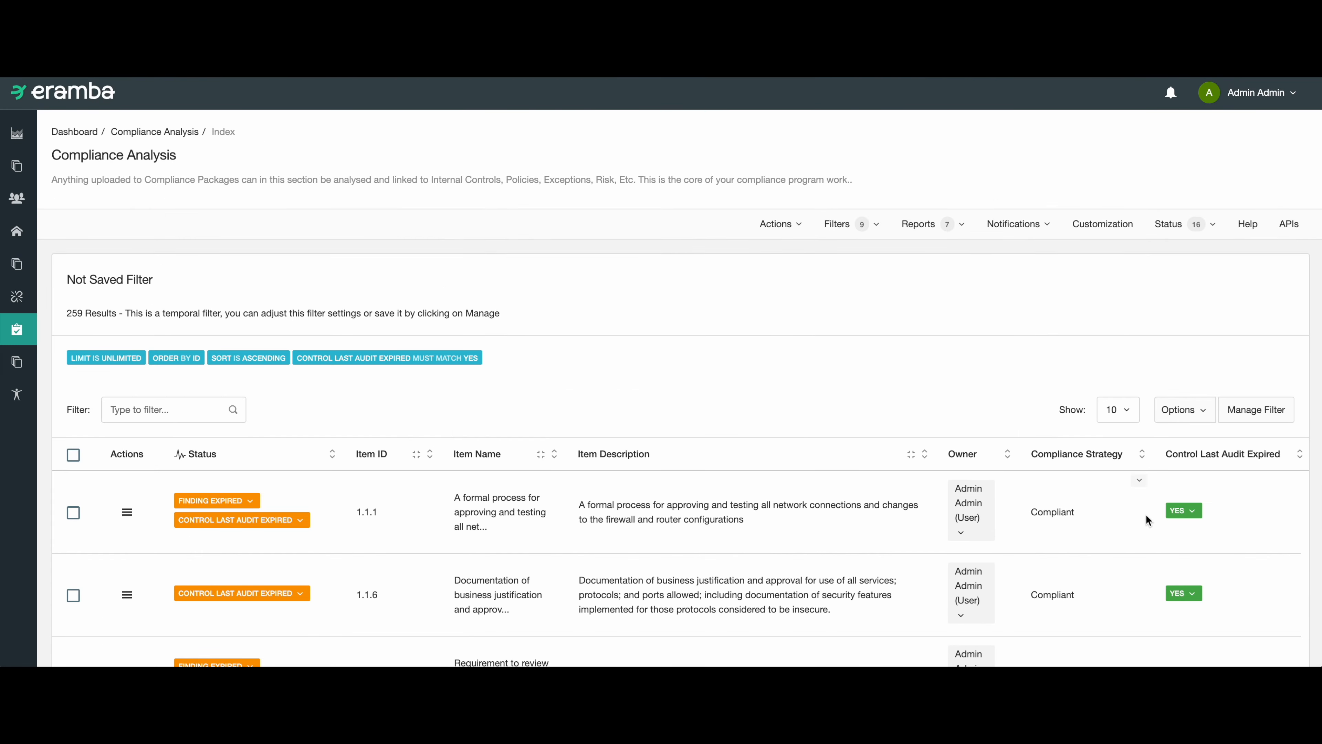
# Examine the filtered list of compliance items whose control audits have expired.
pyautogui.scroll(-2, 1147, 513)
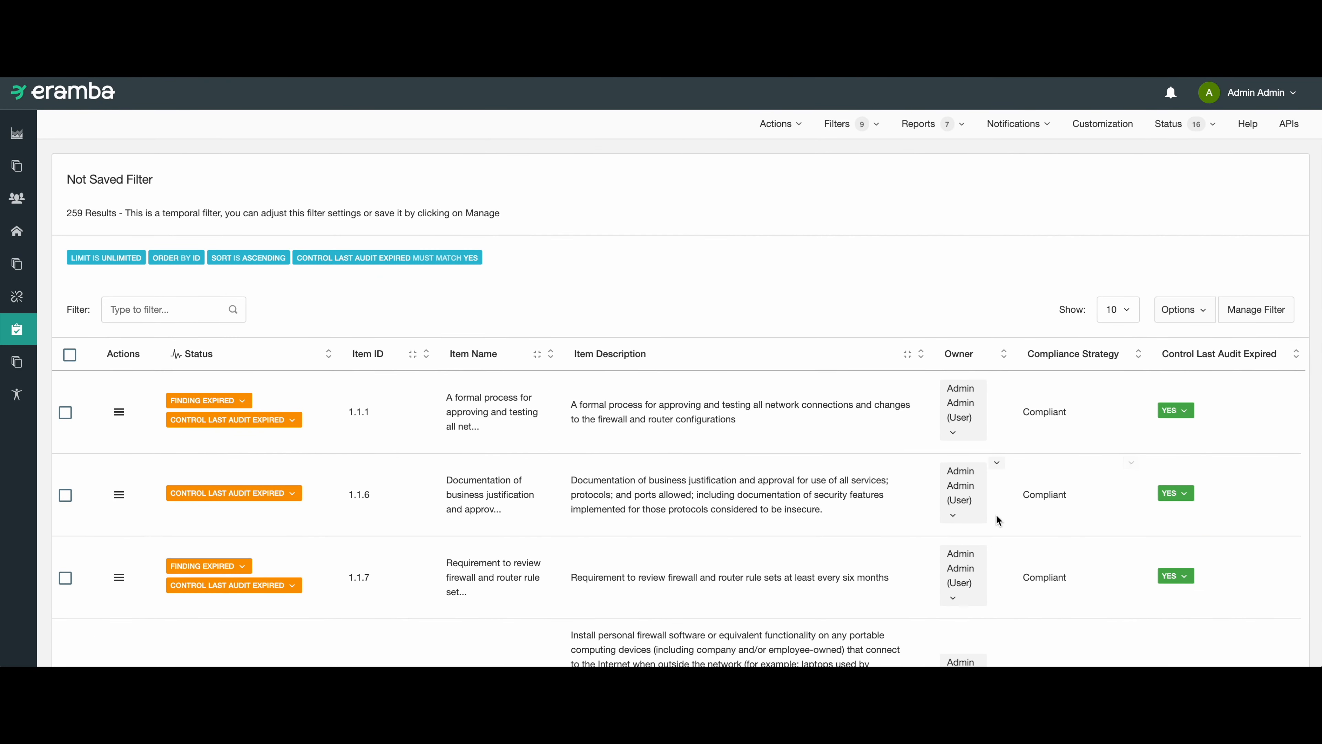
pyautogui.scroll(-6, 1004, 518)
pyautogui.scroll(5, 1003, 517)
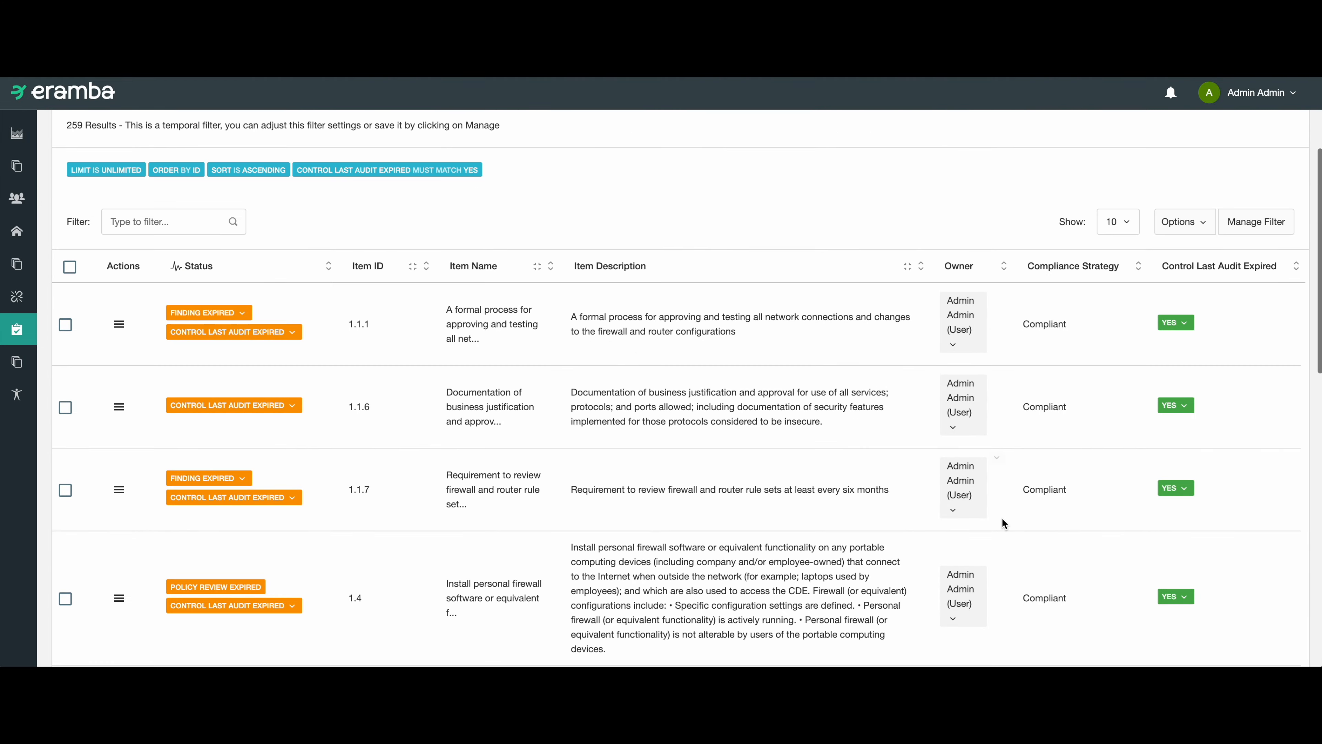
pyautogui.scroll(3, 997, 523)
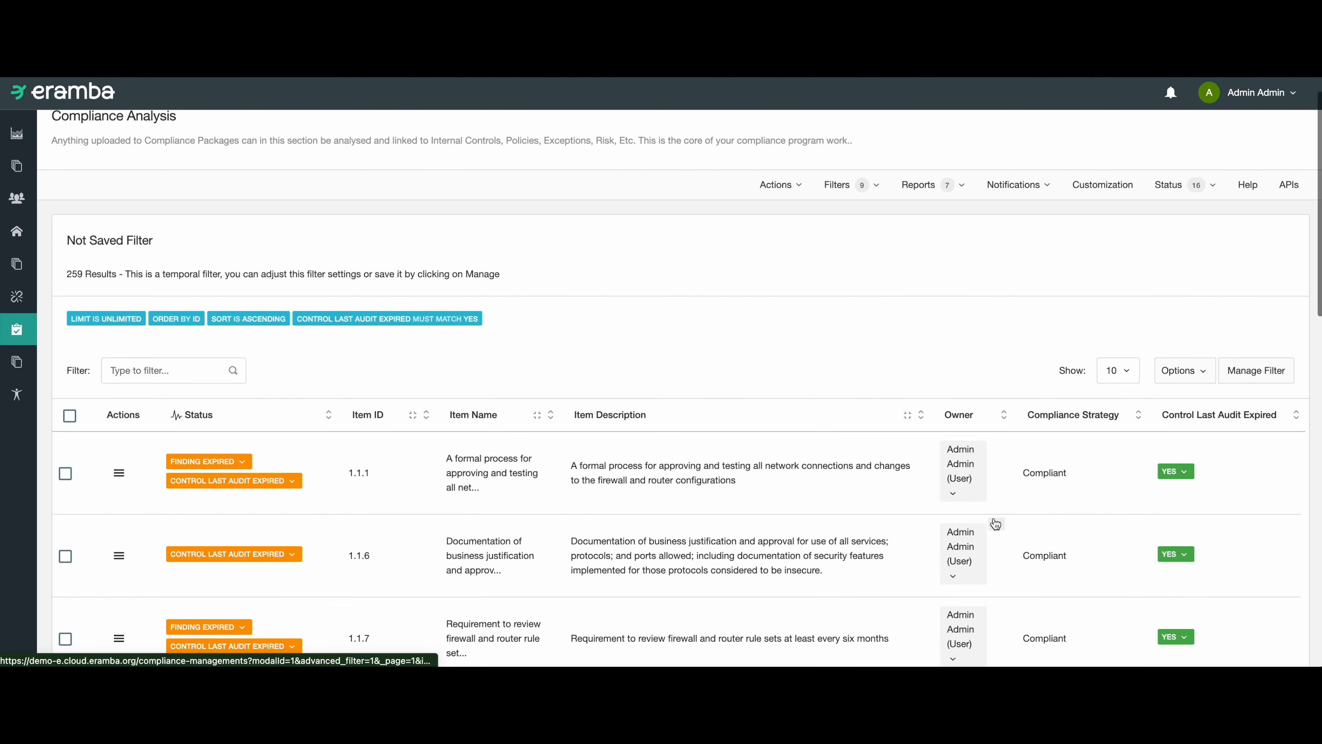
pyautogui.click(80, 271)
pyautogui.click(172, 278)
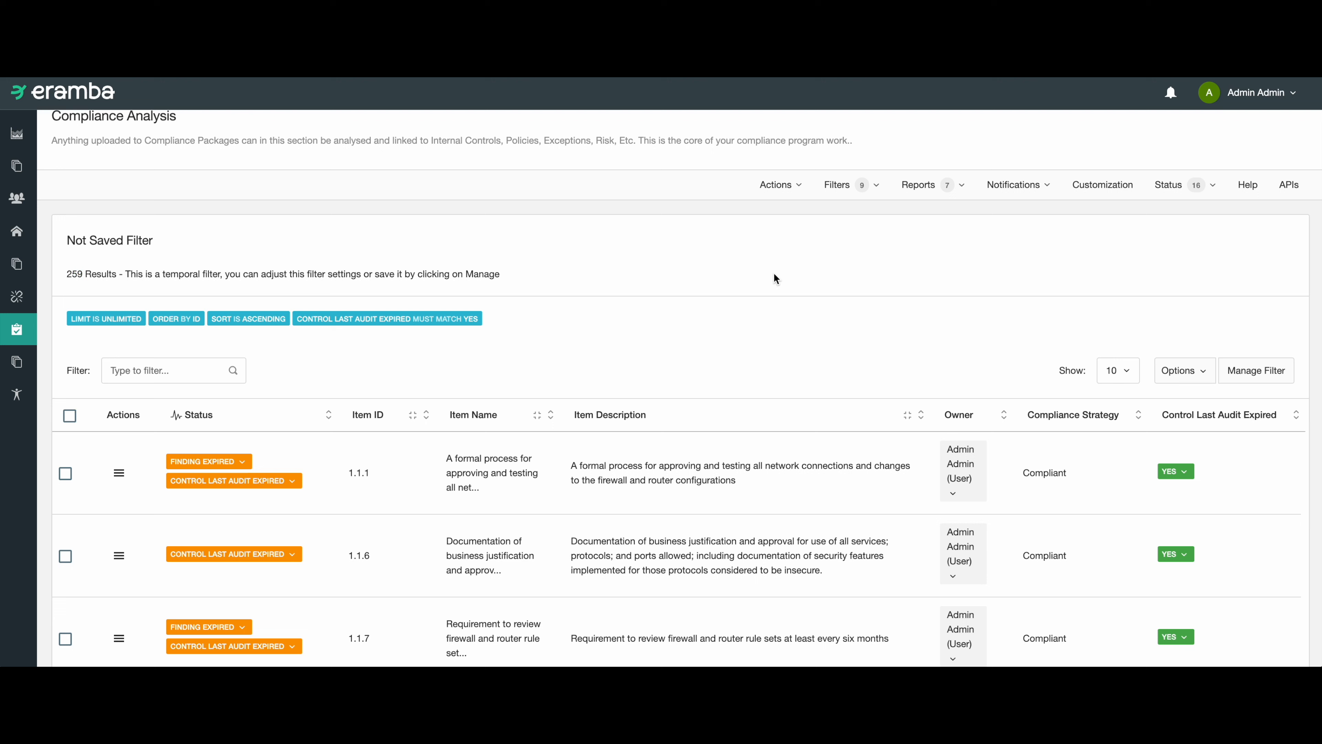
# Name the current filter "compliance requirements with controls not tested" and save it.
pyautogui.click(1273, 380)
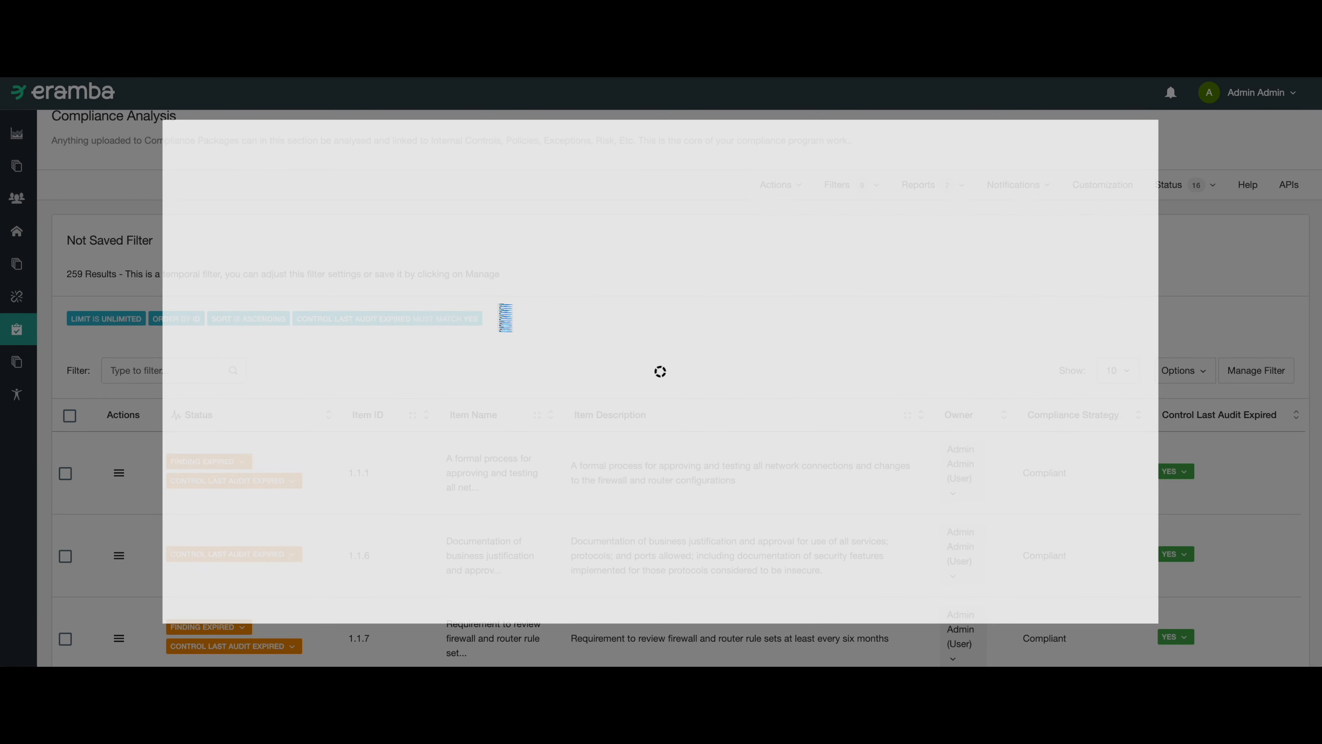
pyautogui.scroll(-5, 323, 380)
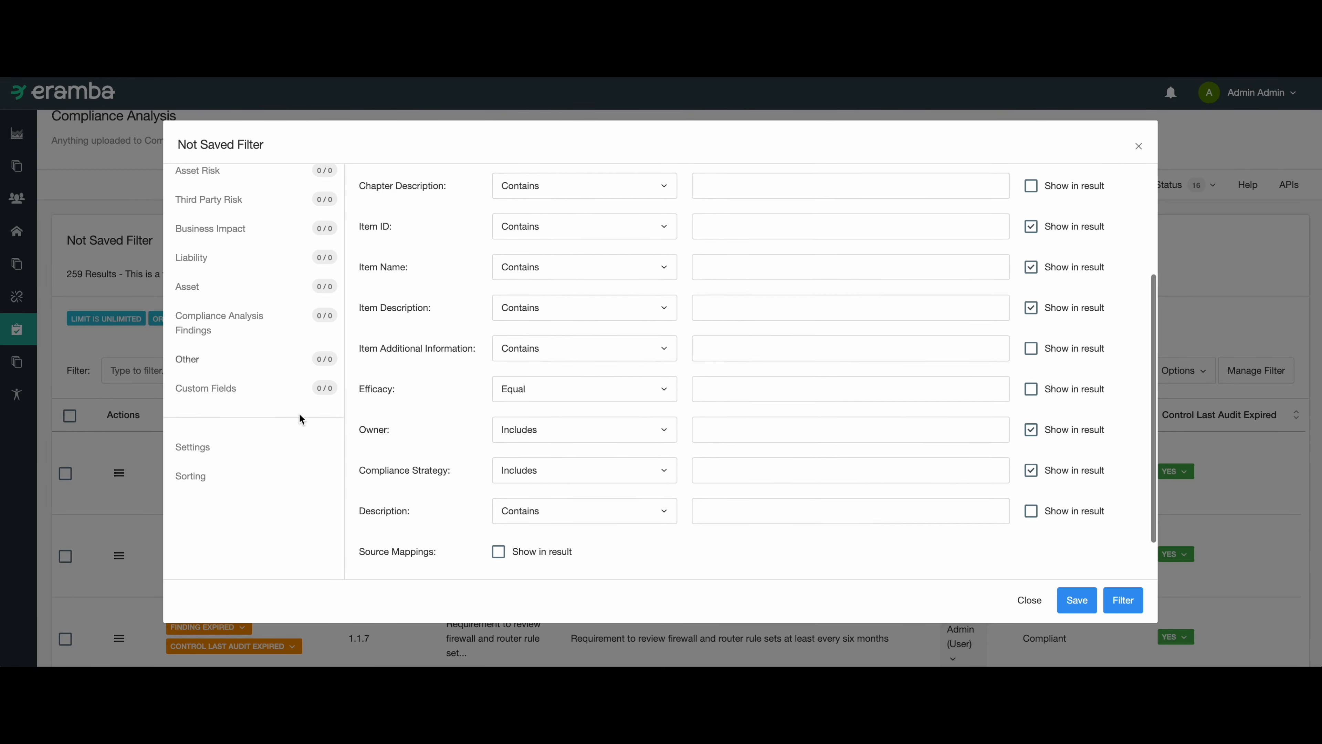
pyautogui.click(230, 401)
pyautogui.scroll(5, 427, 319)
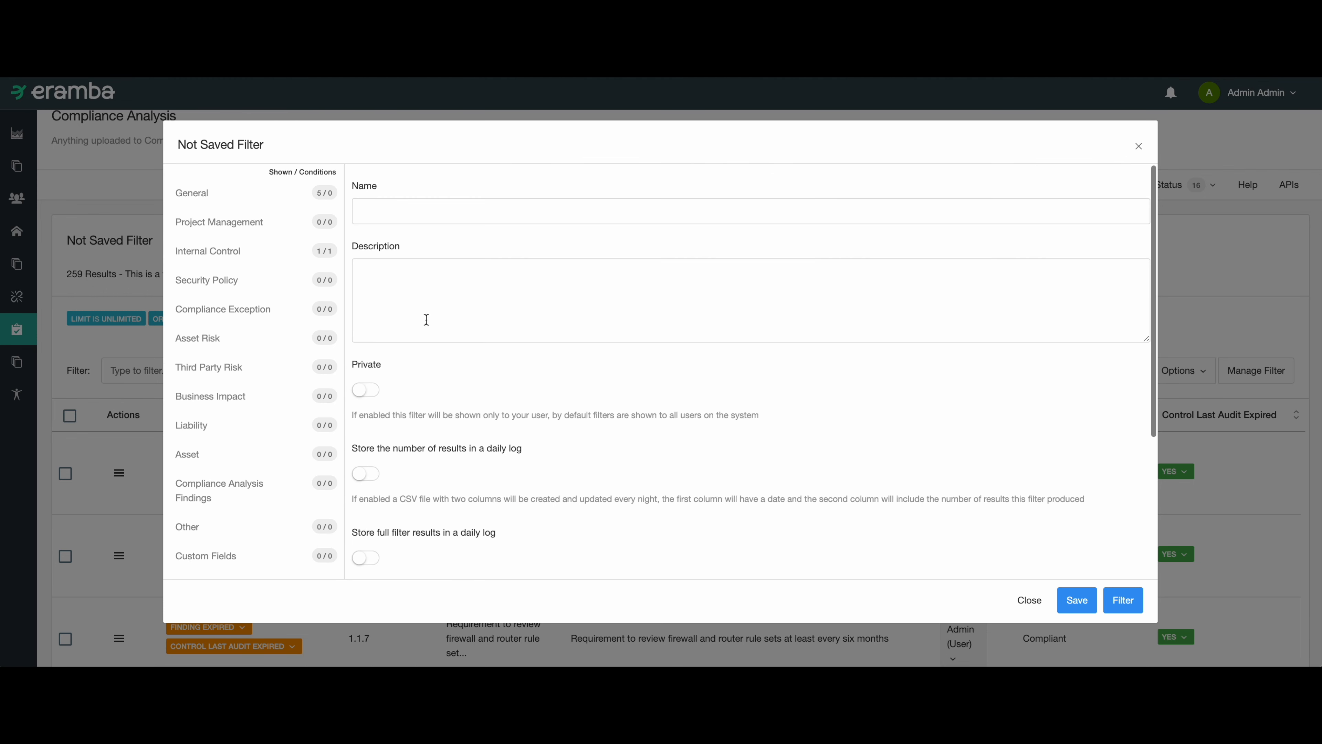
pyautogui.click(412, 220)
pyautogui.write('compoiance')
pyautogui.hotkey('ctrl', 'a')
pyautogui.write('complian')
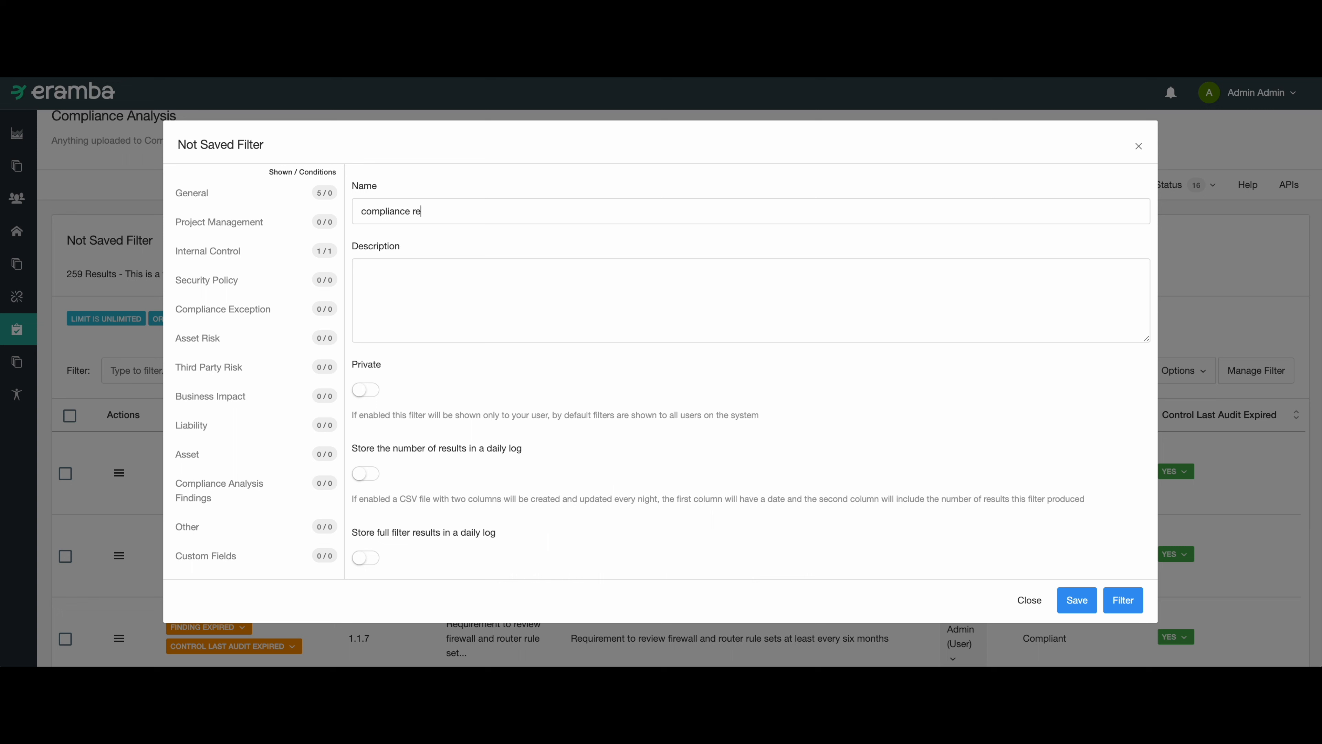
pyautogui.write('ce requirements with controls not tested')
pyautogui.scroll(-4, 417, 388)
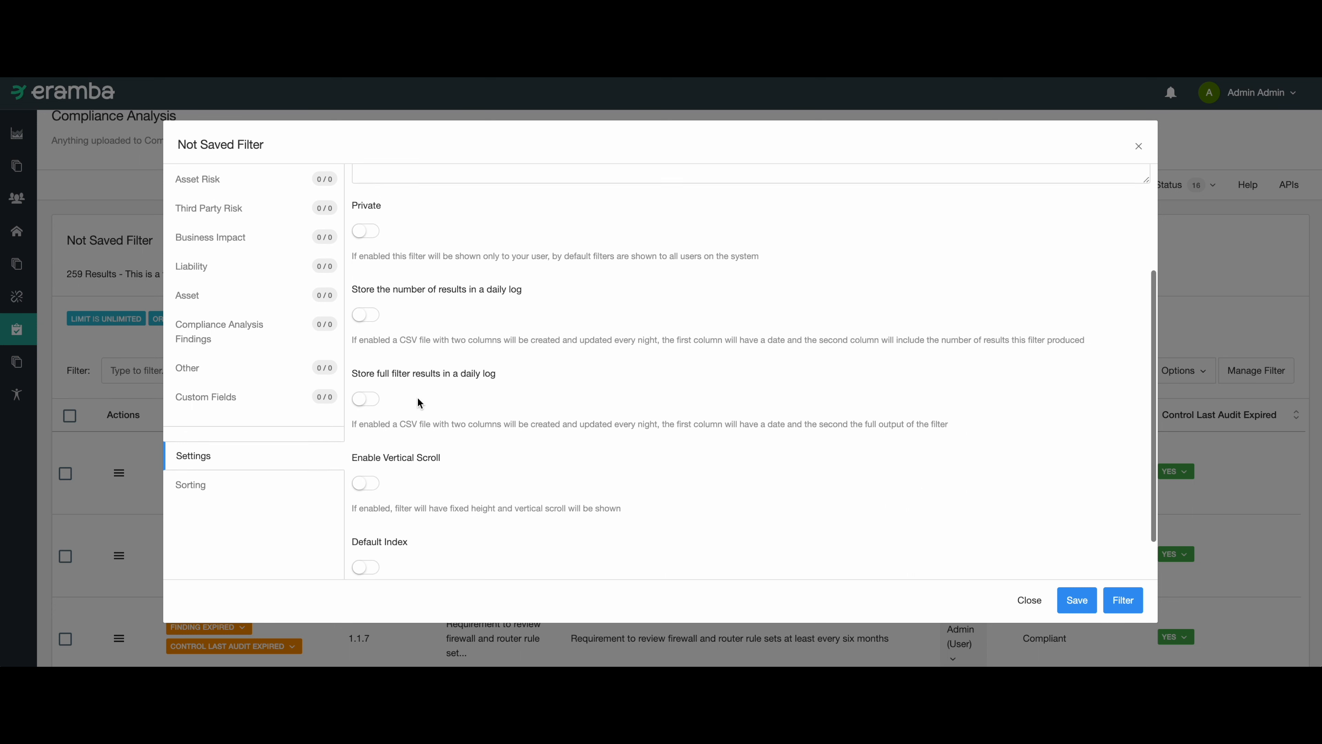
pyautogui.click(1077, 600)
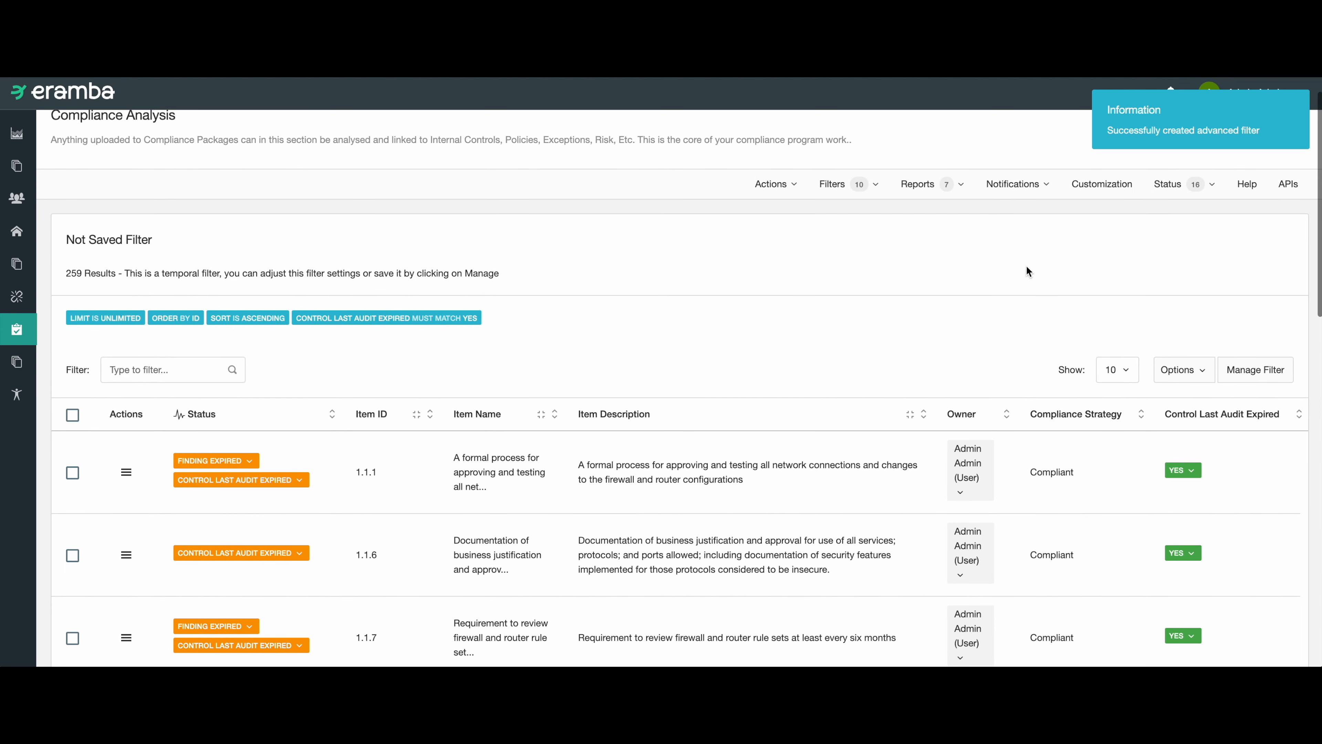
# Start a Send Scheduled Filters notification named "compliance stuff we have not tested" that uses the filter "compliance requirements with controls not tested".
pyautogui.click(1008, 188)
pyautogui.moveTo(977, 249)
pyautogui.click(885, 245)
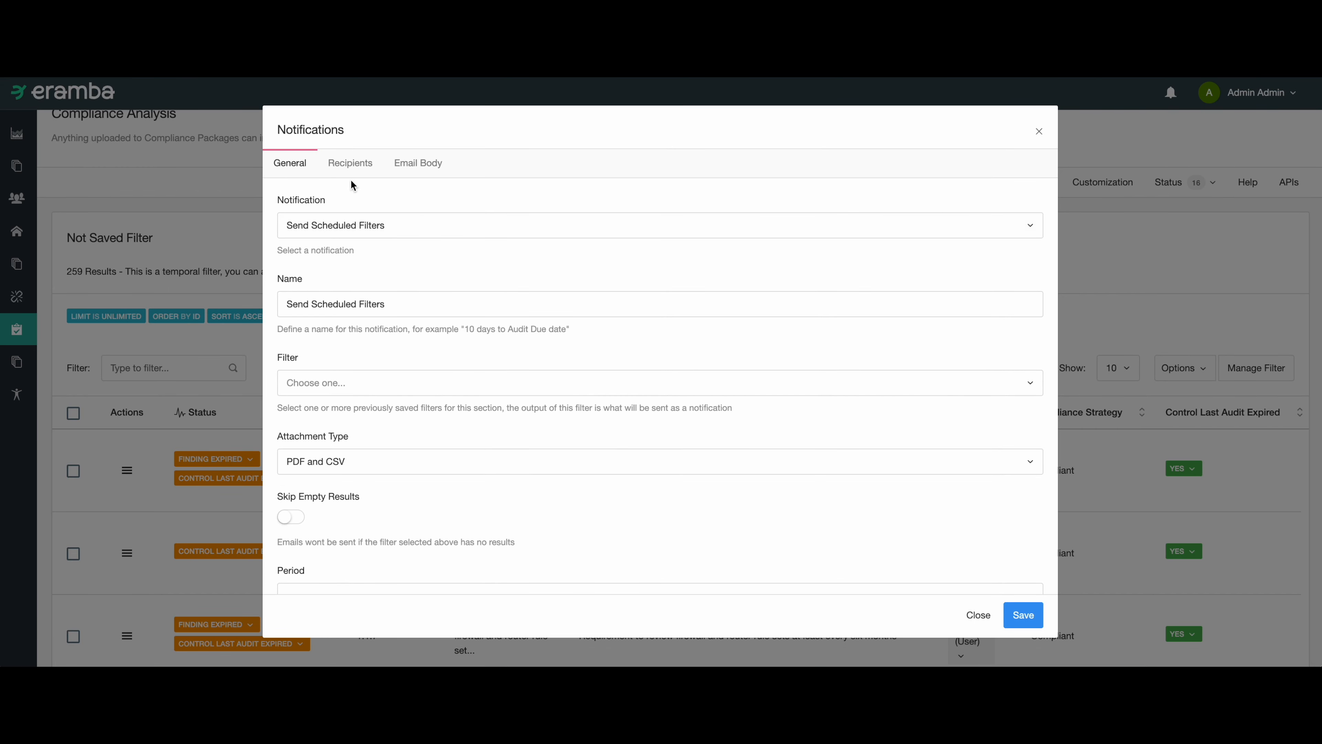
pyautogui.tripleClick(348, 304)
pyautogui.write('compliance stuff we have not tested')
pyautogui.click(345, 375)
pyautogui.scroll(-3, 398, 505)
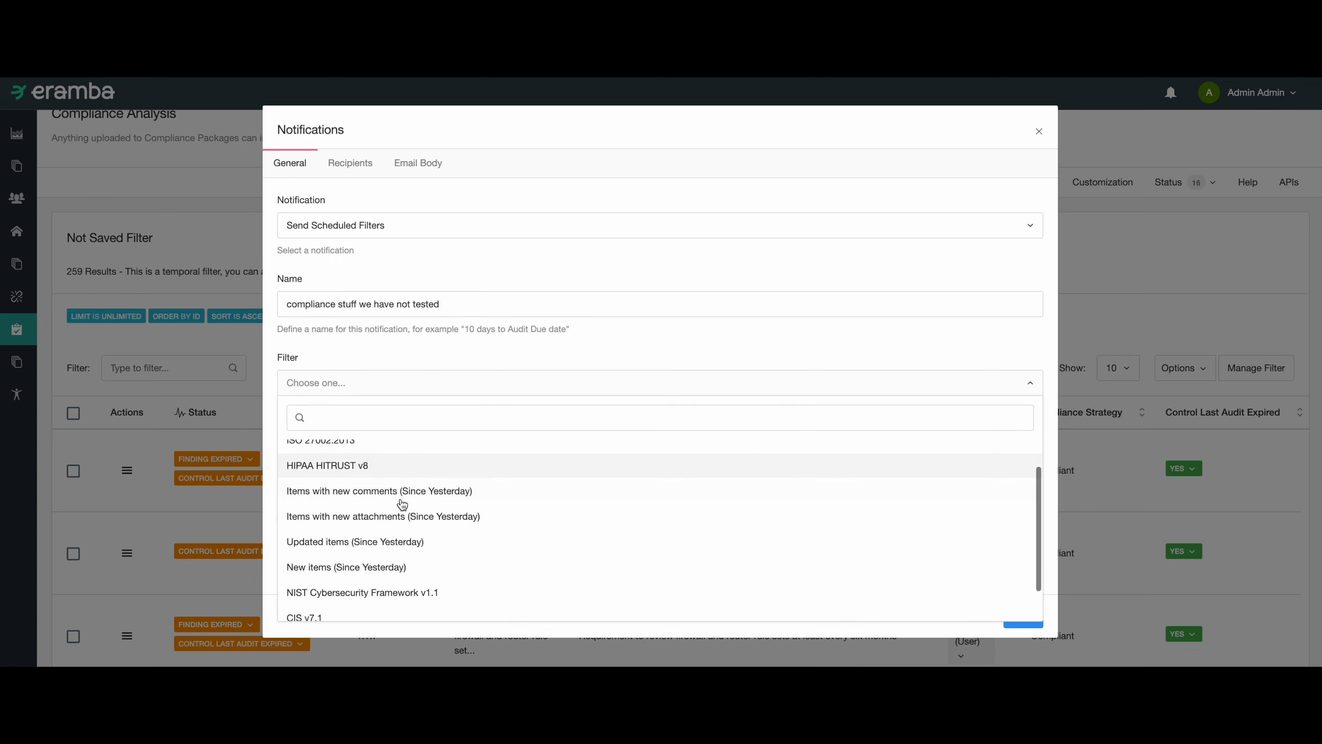
pyautogui.click(441, 603)
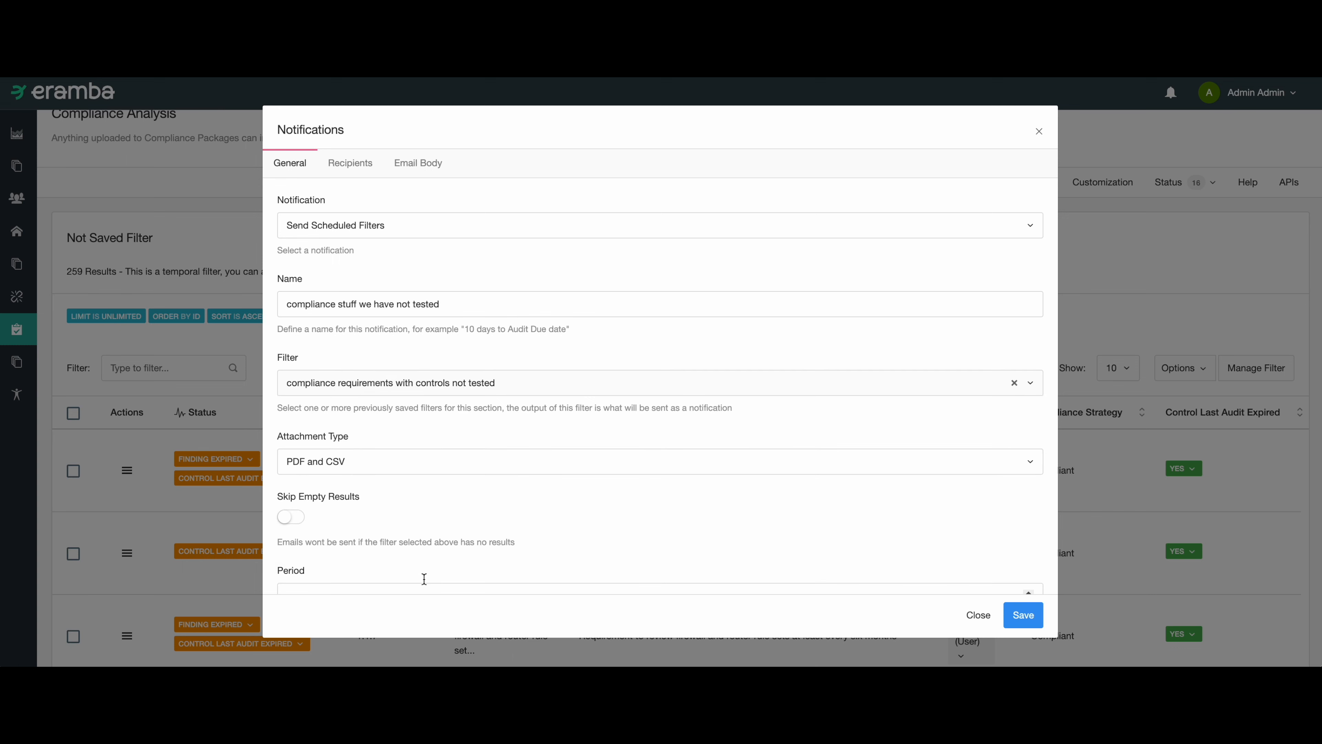
# Set the notification's attachment type to CSV, enable Skip Empty Results and fill in the period.
pyautogui.scroll(-2, 364, 458)
pyautogui.click(351, 409)
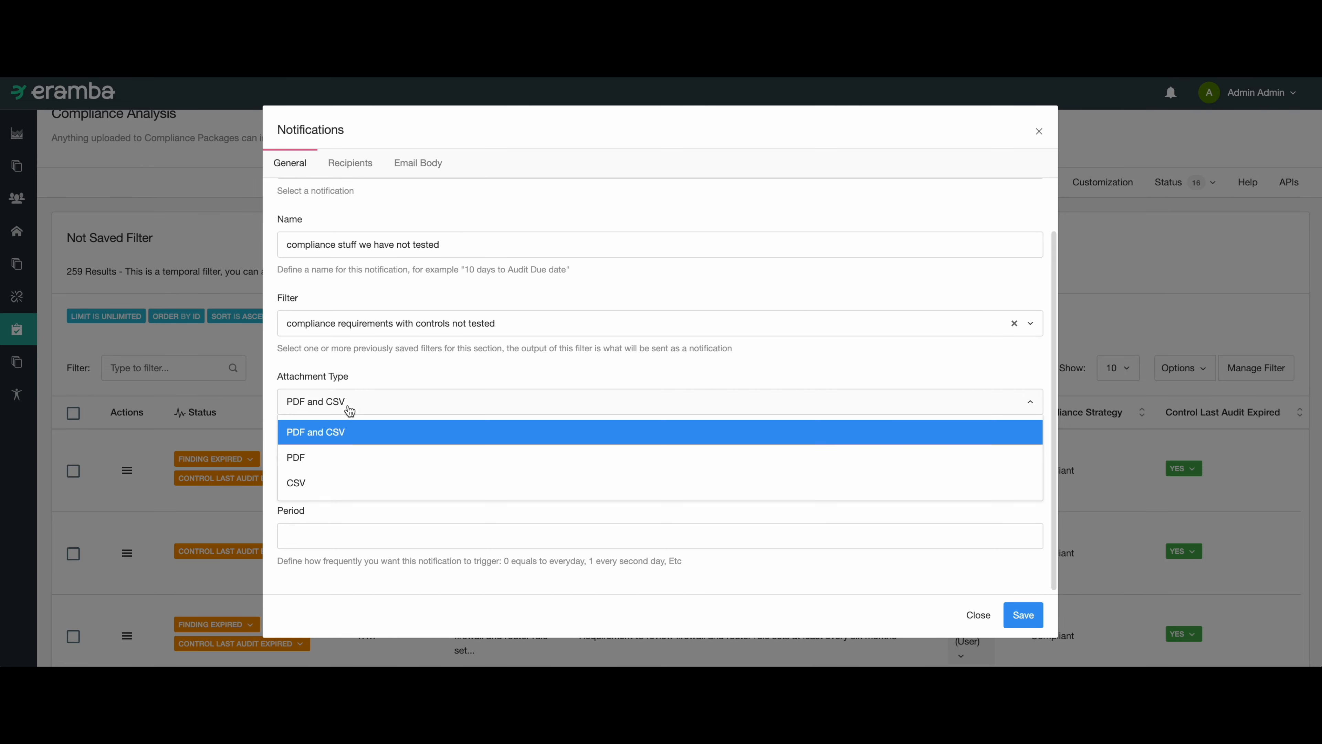
pyautogui.click(312, 482)
pyautogui.click(294, 460)
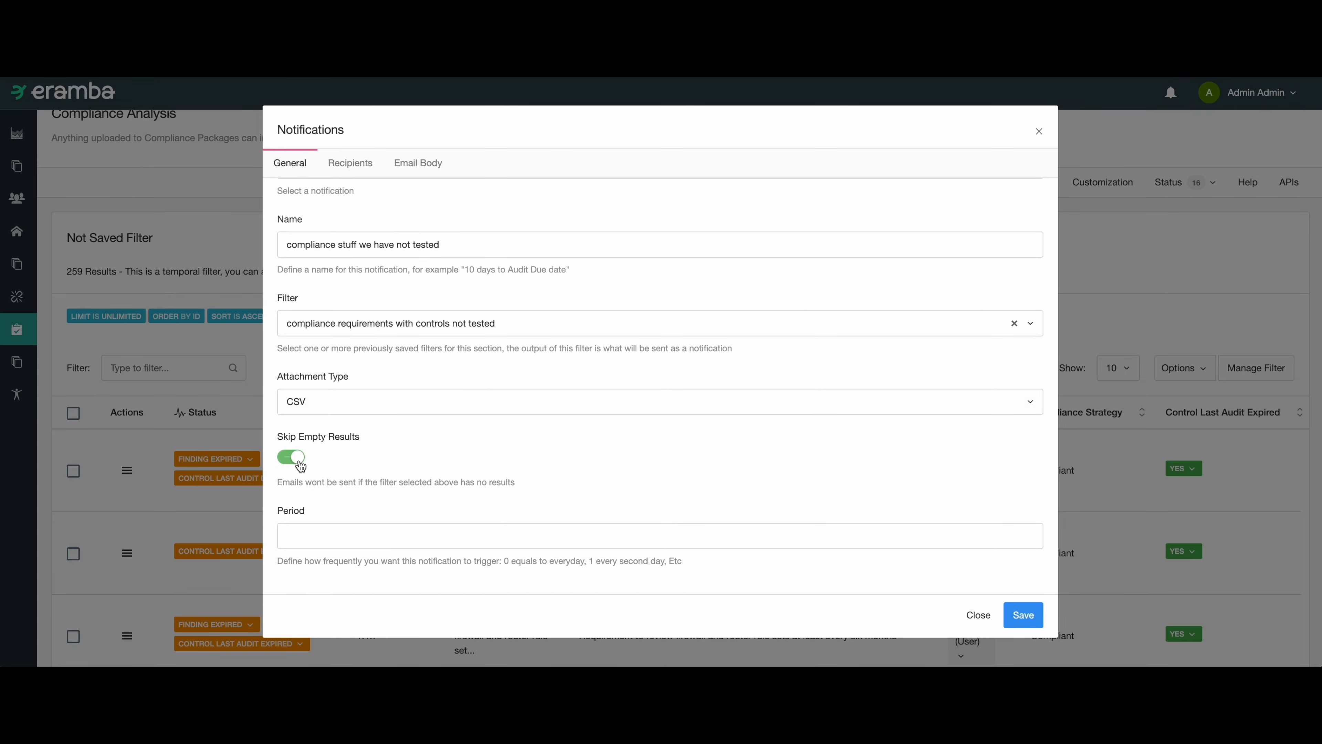
pyautogui.click(336, 529)
# Add a user account as recipient of the scheduled filter notification.
pyautogui.click(351, 163)
pyautogui.click(334, 304)
pyautogui.click(337, 472)
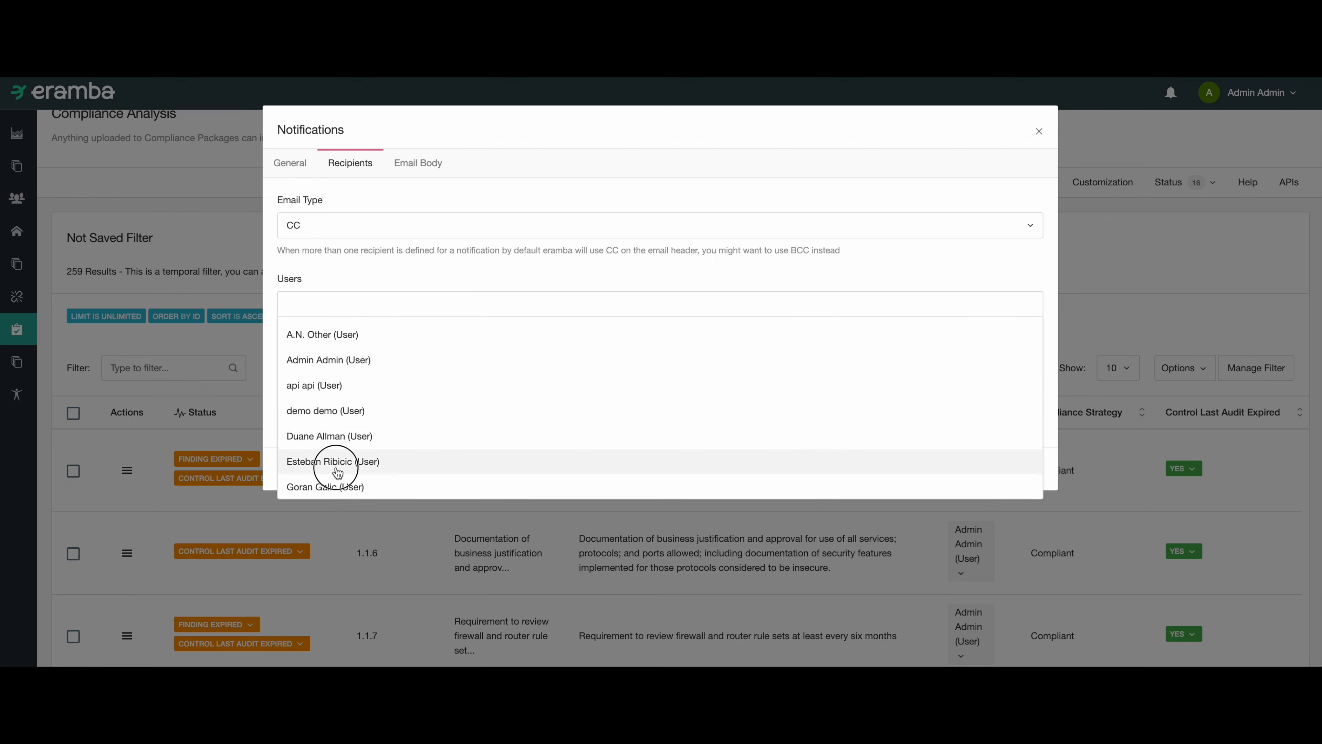
# Replace the notification's email subject with "compliance requirments nottested" and save the notification.
pyautogui.click(406, 164)
pyautogui.doubleClick(344, 225)
pyautogui.hotkey('ctrl', 'a')
pyautogui.write('compliance')
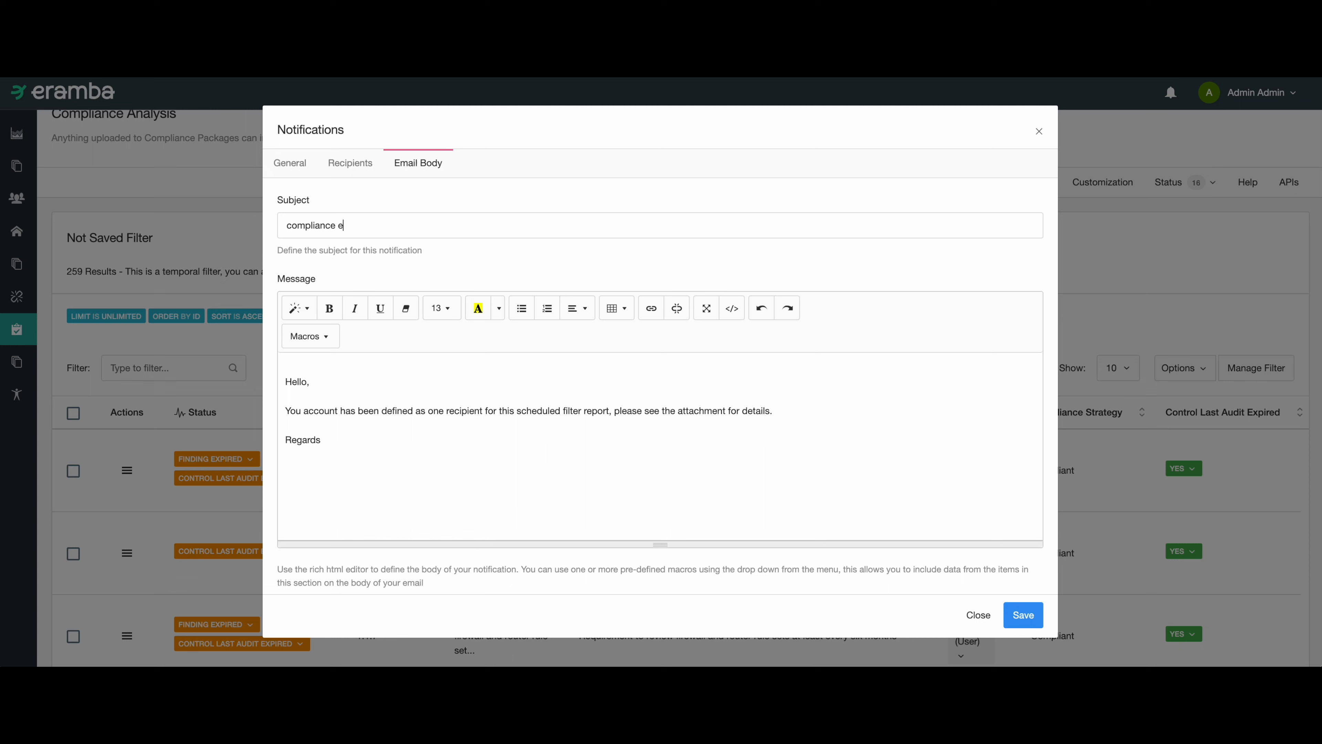
pyautogui.write(' requirments nottested')
pyautogui.click(1021, 614)
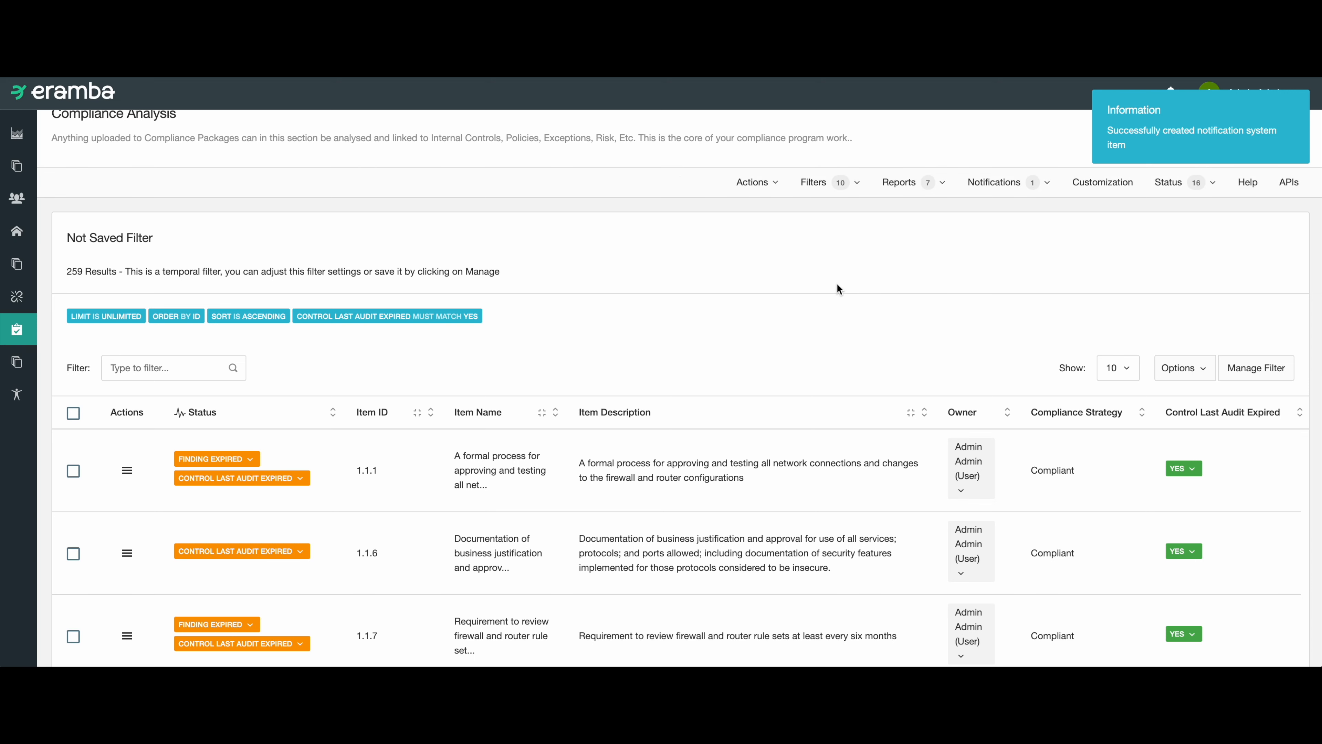
pyautogui.scroll(-1, 844, 285)
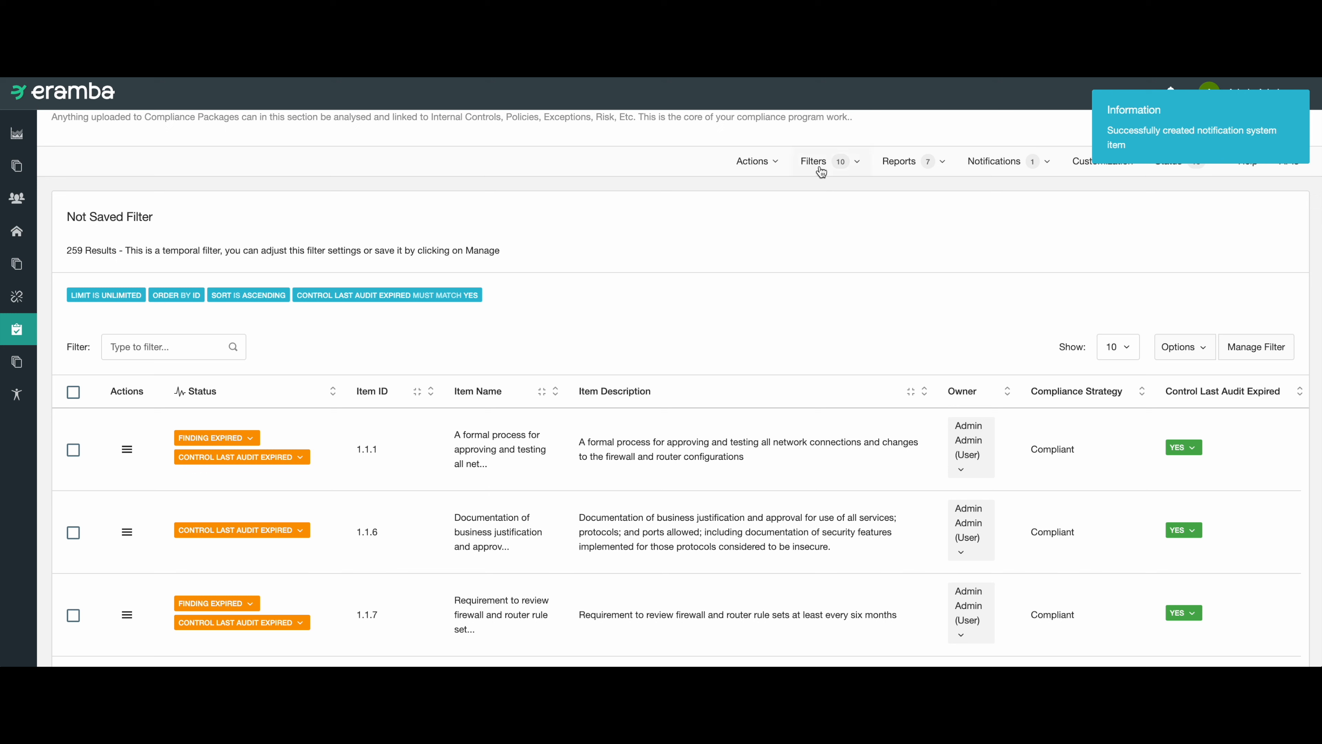
pyautogui.click(1066, 447)
pyautogui.moveTo(1066, 446); pyautogui.dragTo(1044, 448)
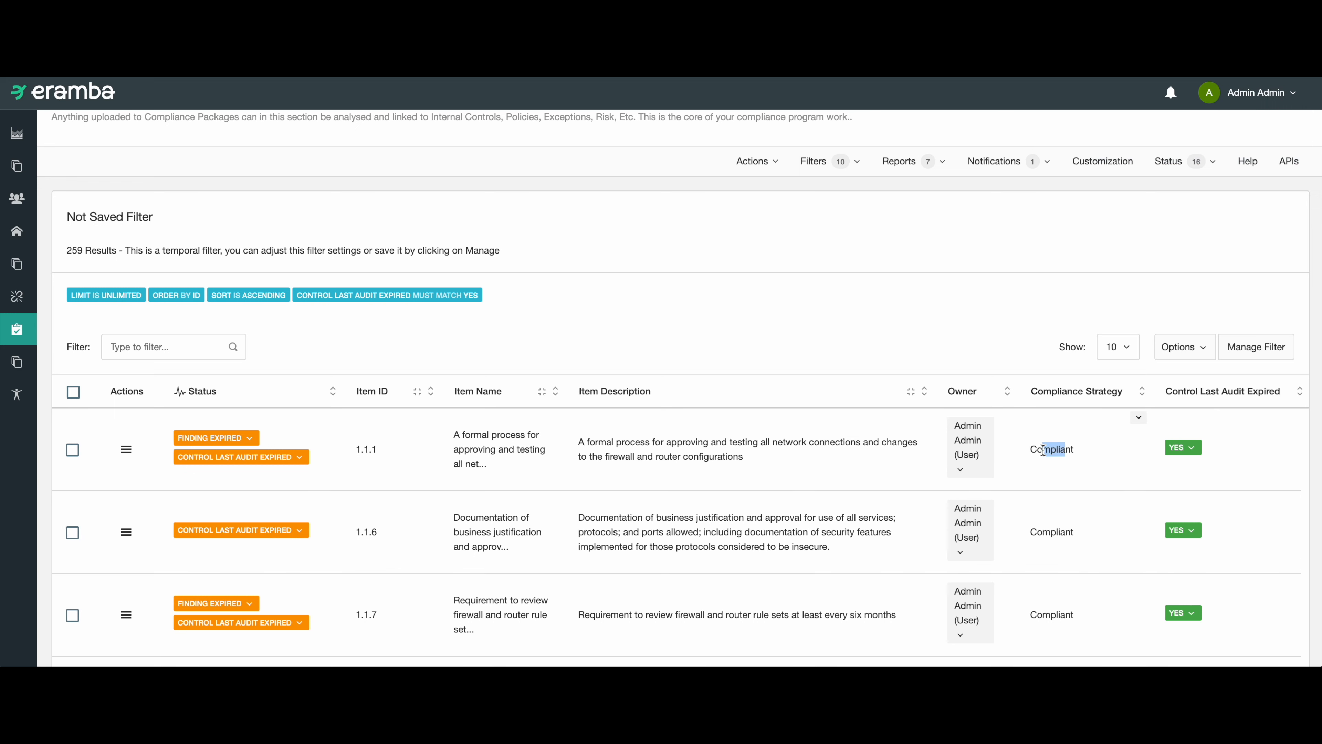
pyautogui.hscroll(1, 1044, 451)
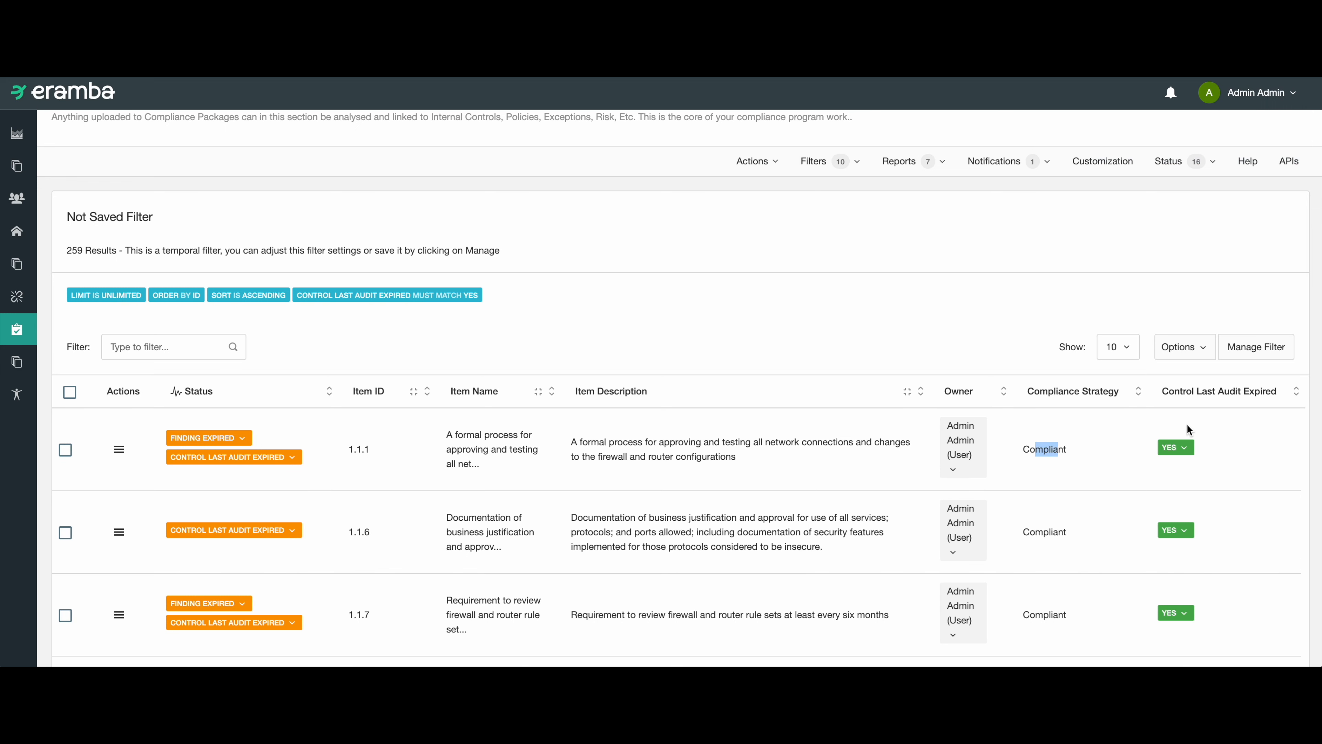
pyautogui.click(843, 267)
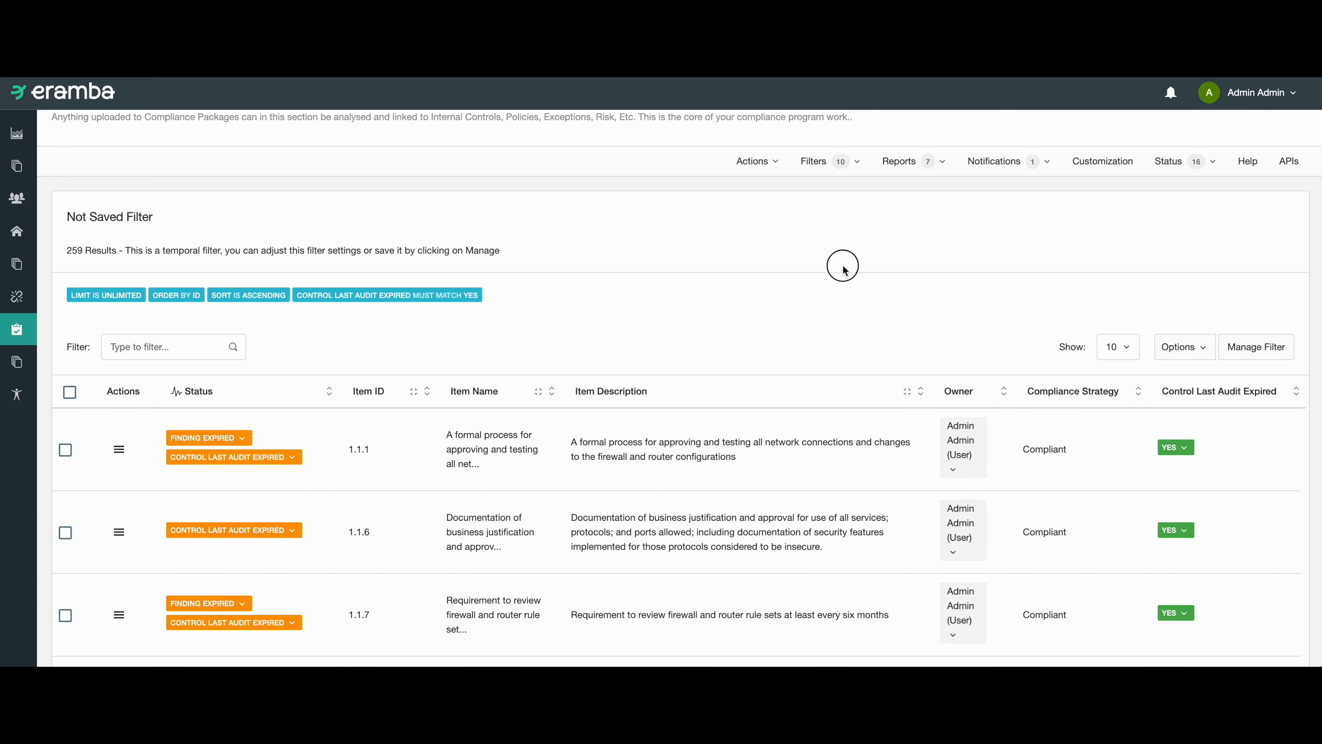
# Start a new compliance analysis filter and set its Compliance Strategy condition to include Compliant.
pyautogui.click(847, 173)
pyautogui.click(734, 196)
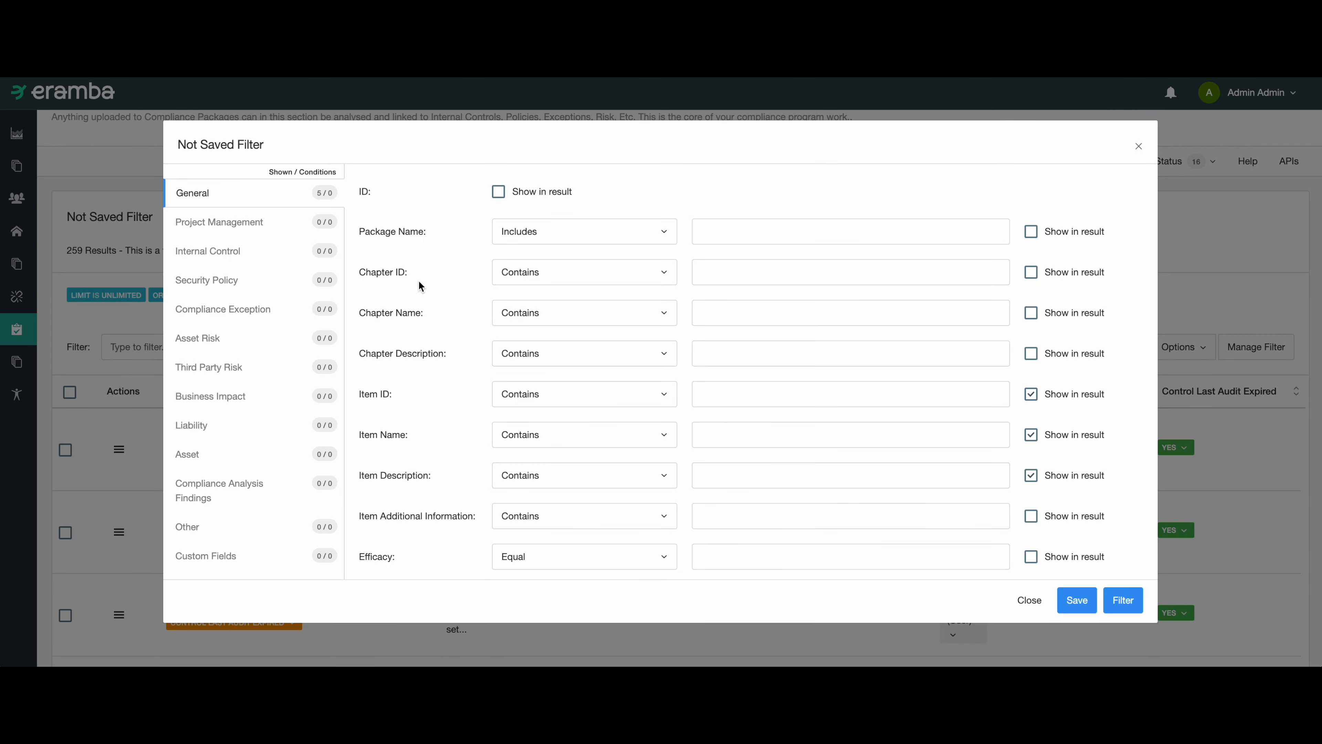
pyautogui.scroll(-3, 391, 343)
pyautogui.scroll(2, 386, 351)
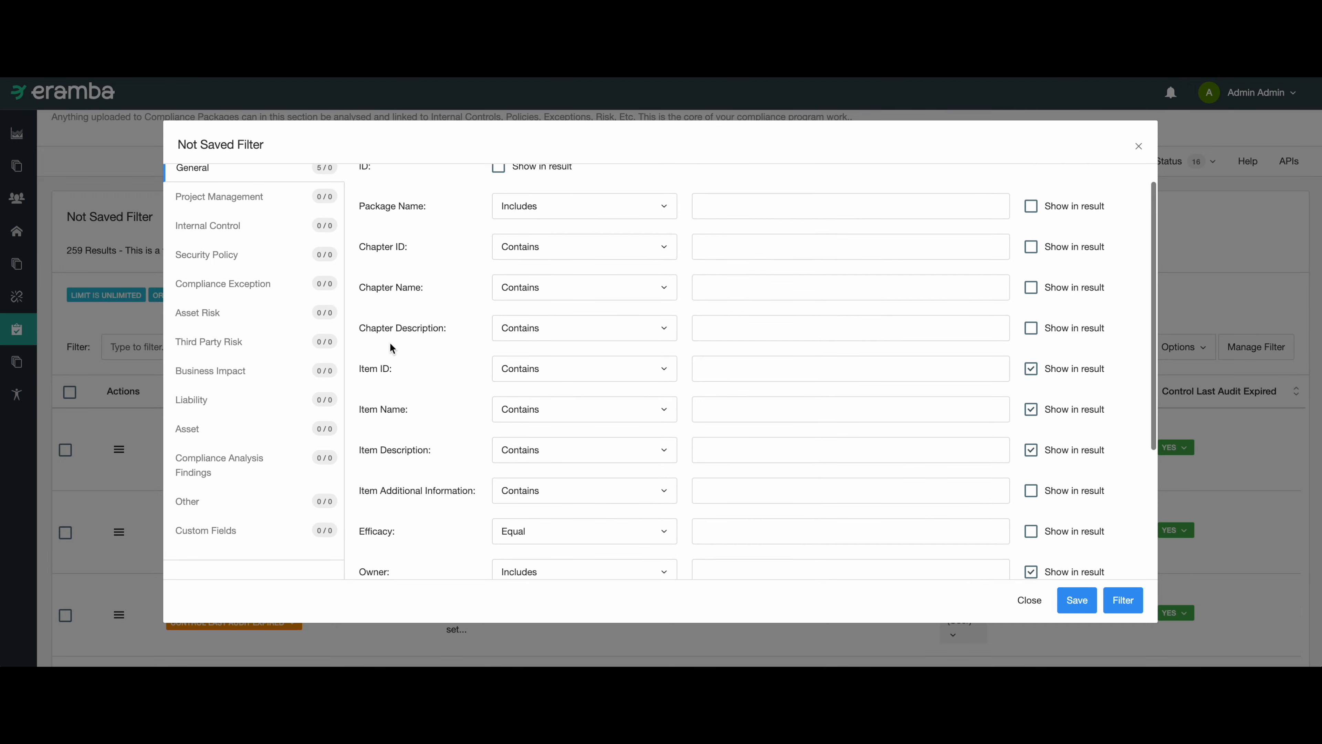
pyautogui.scroll(-4, 393, 411)
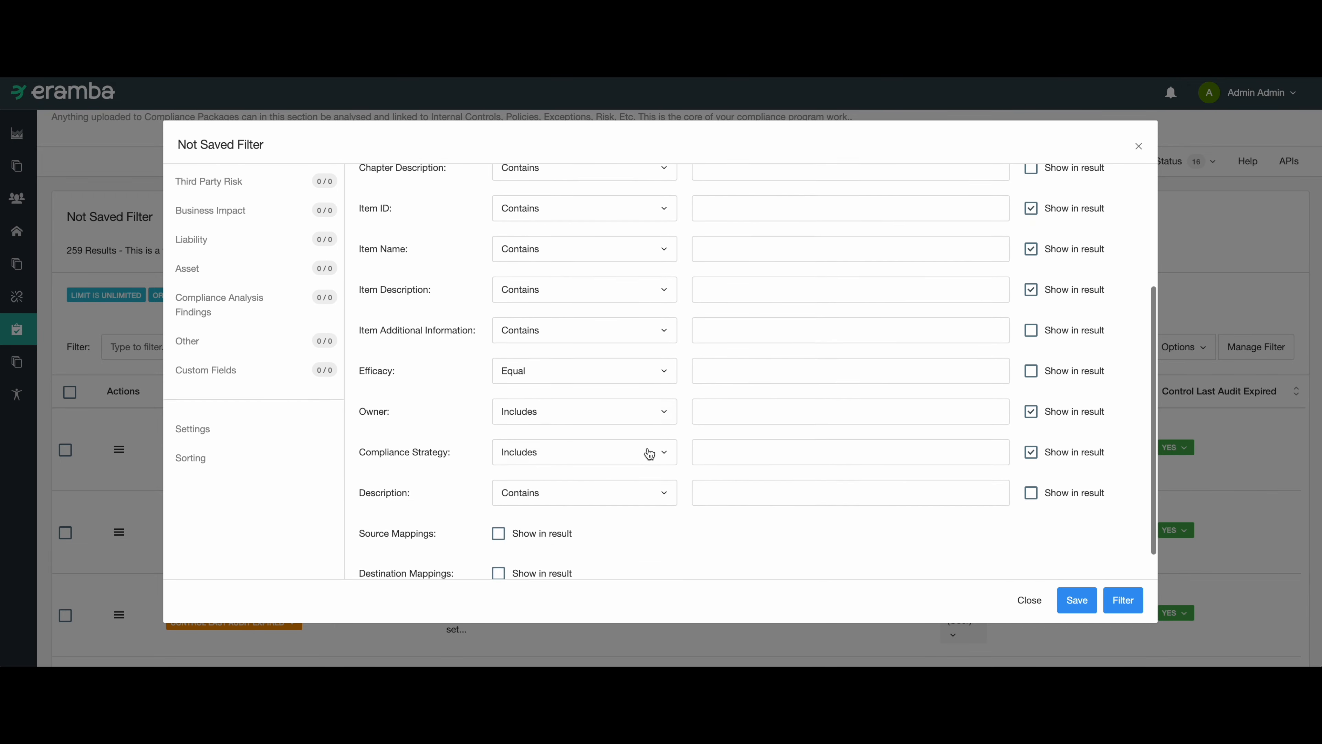
pyautogui.click(727, 451)
pyautogui.click(746, 477)
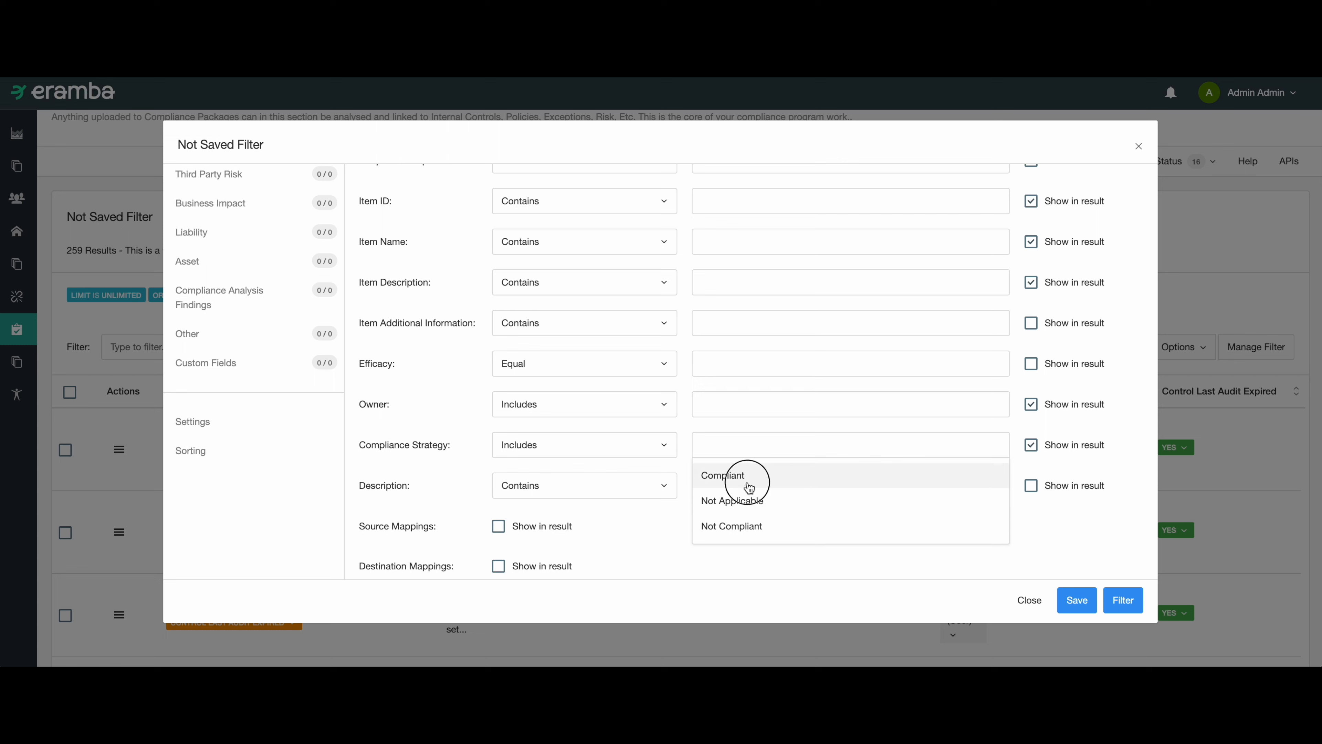
# Require the internal control condition Control Last Audit Failed to match Yes, shown in the results, and apply the filter.
pyautogui.scroll(5, 229, 250)
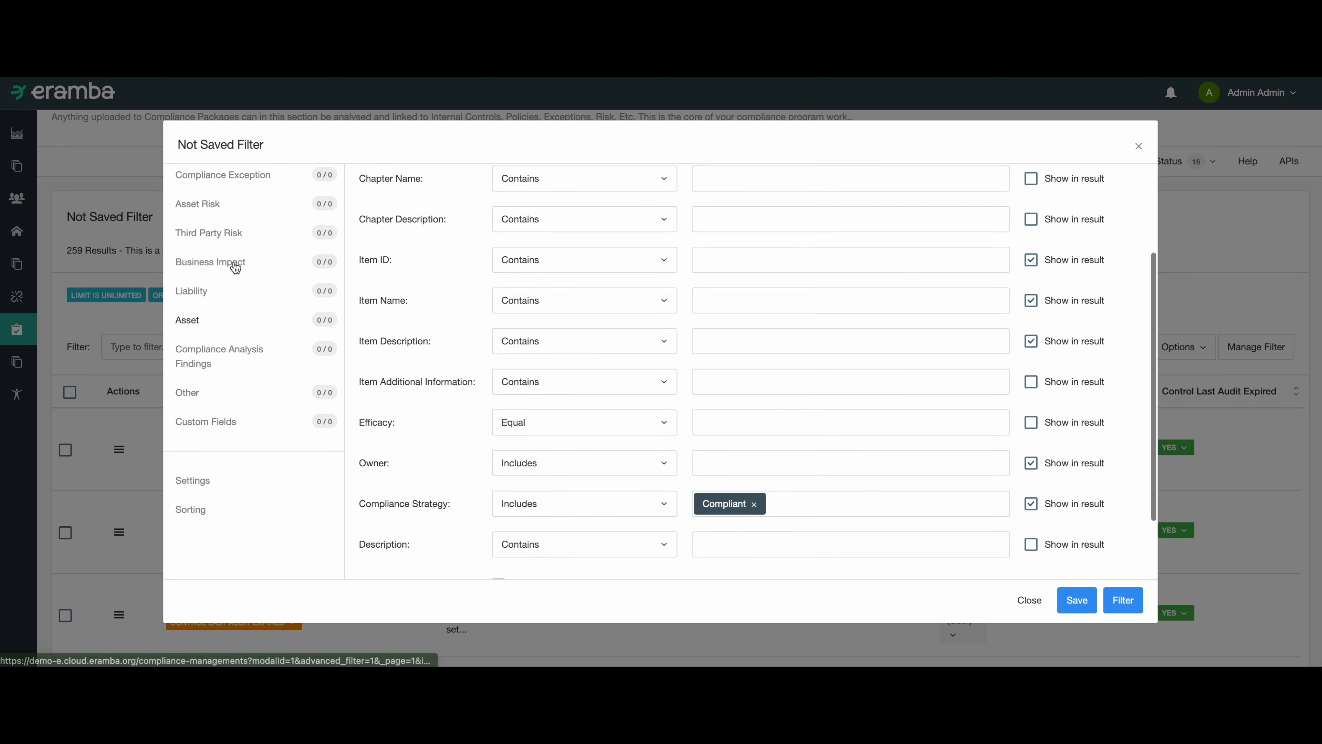
pyautogui.click(227, 251)
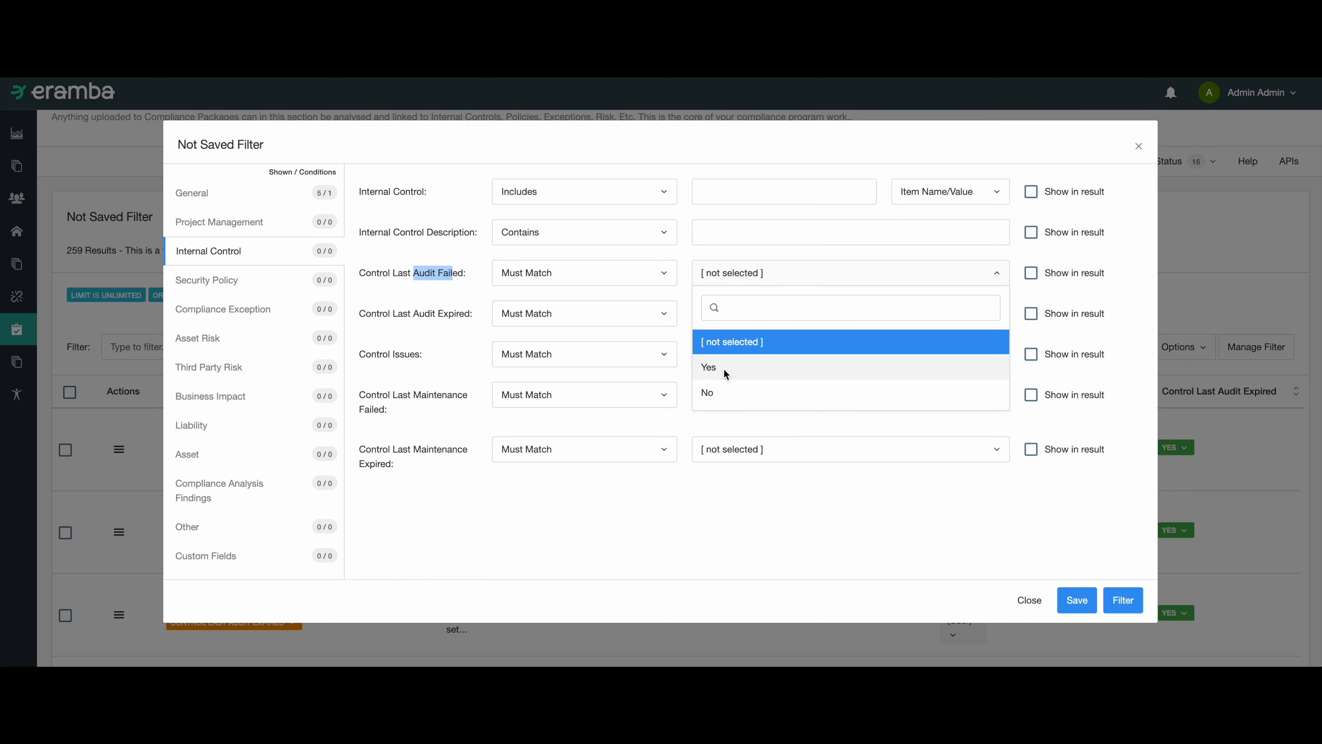
pyautogui.click(724, 368)
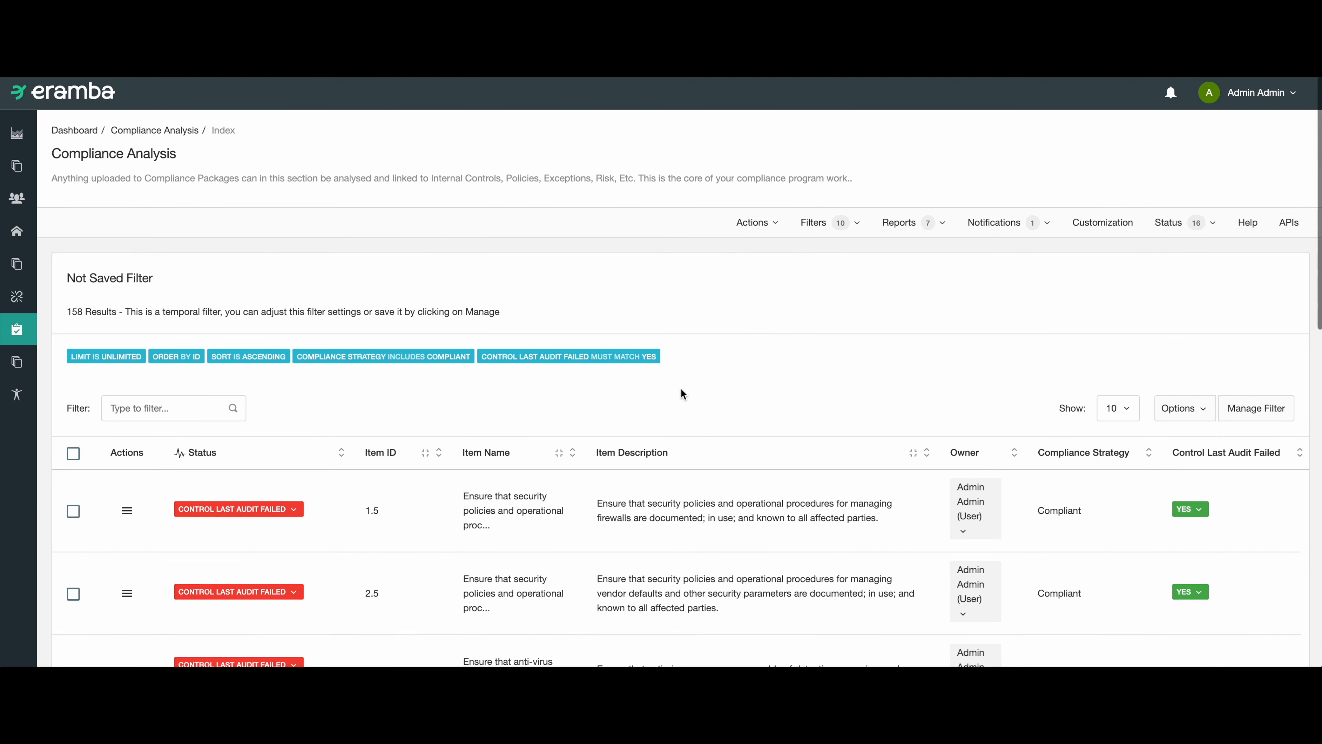
pyautogui.scroll(-3, 681, 391)
pyautogui.scroll(-3, 681, 390)
pyautogui.scroll(3, 681, 389)
pyautogui.moveTo(543, 331); pyautogui.dragTo(510, 338)
pyautogui.hscroll(1, 570, 344)
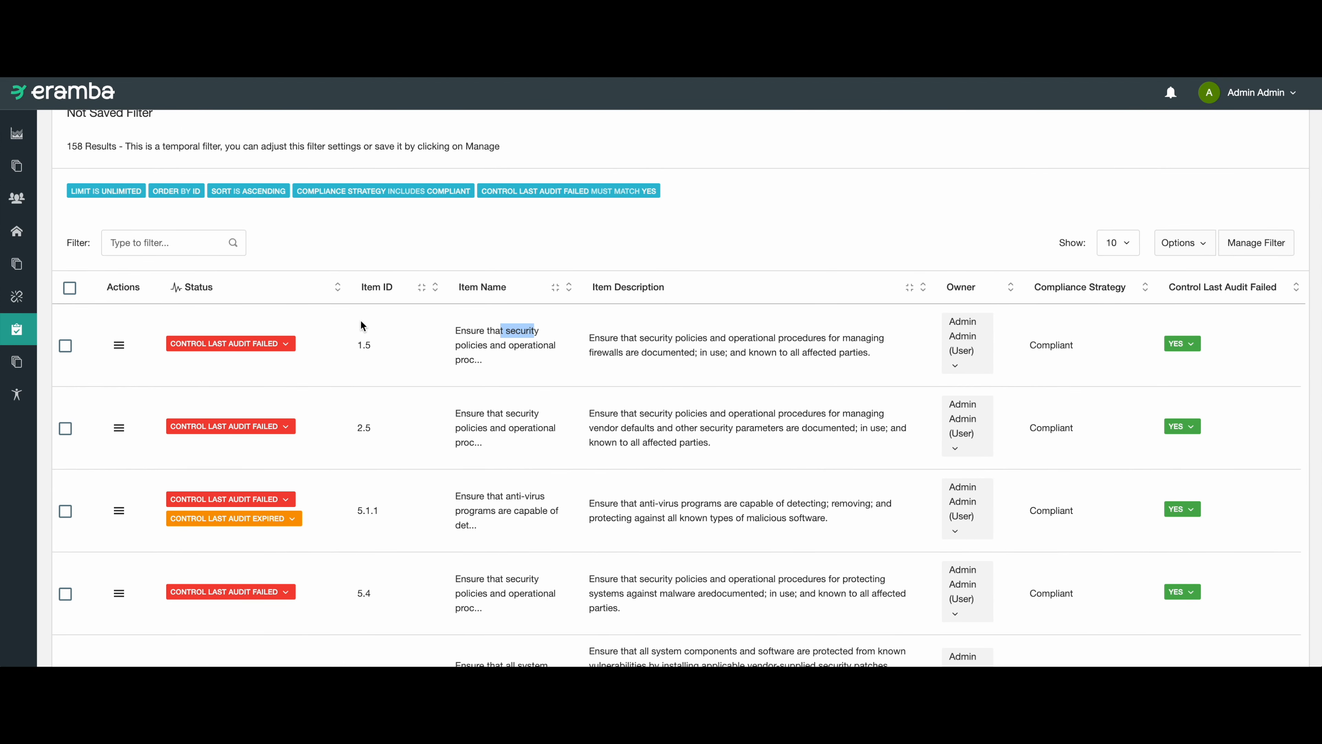
pyautogui.moveTo(251, 342); pyautogui.dragTo(209, 341)
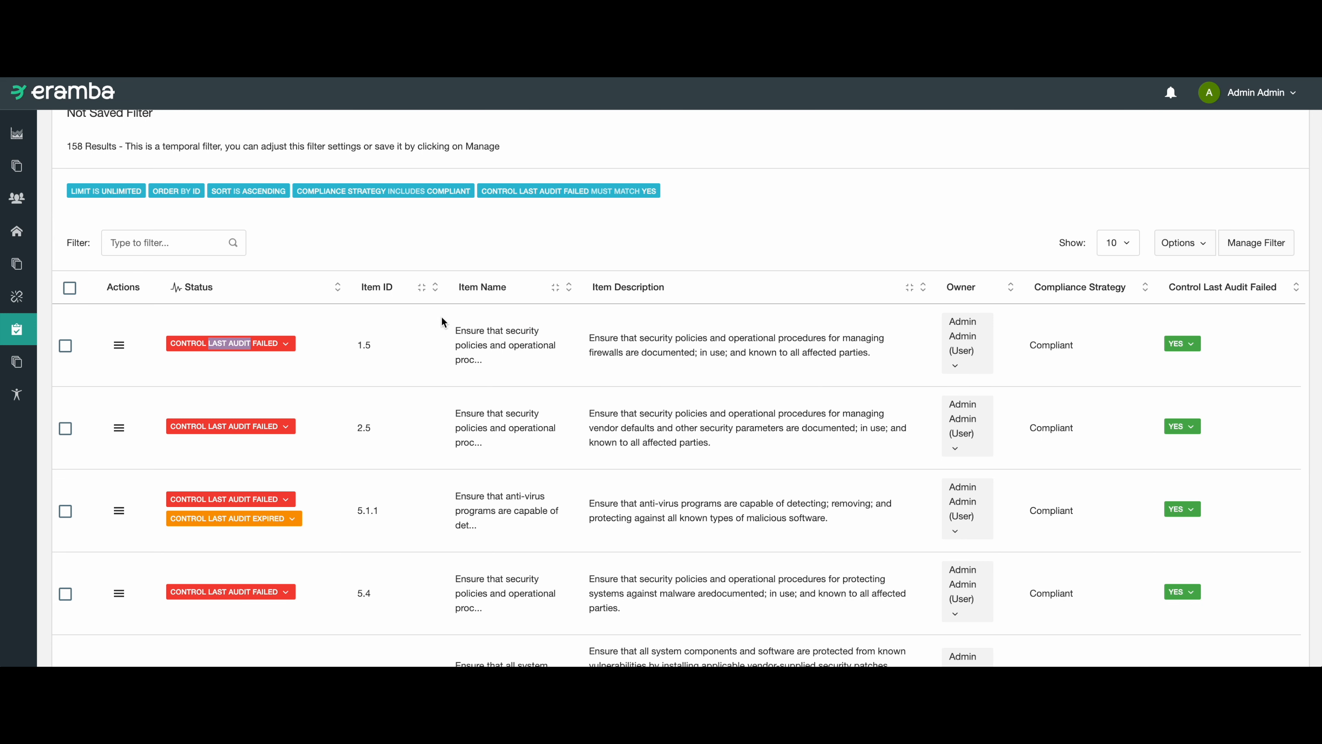
# Add the Internal Control column to the filter results and narrow the Item Description column.
pyautogui.click(1208, 254)
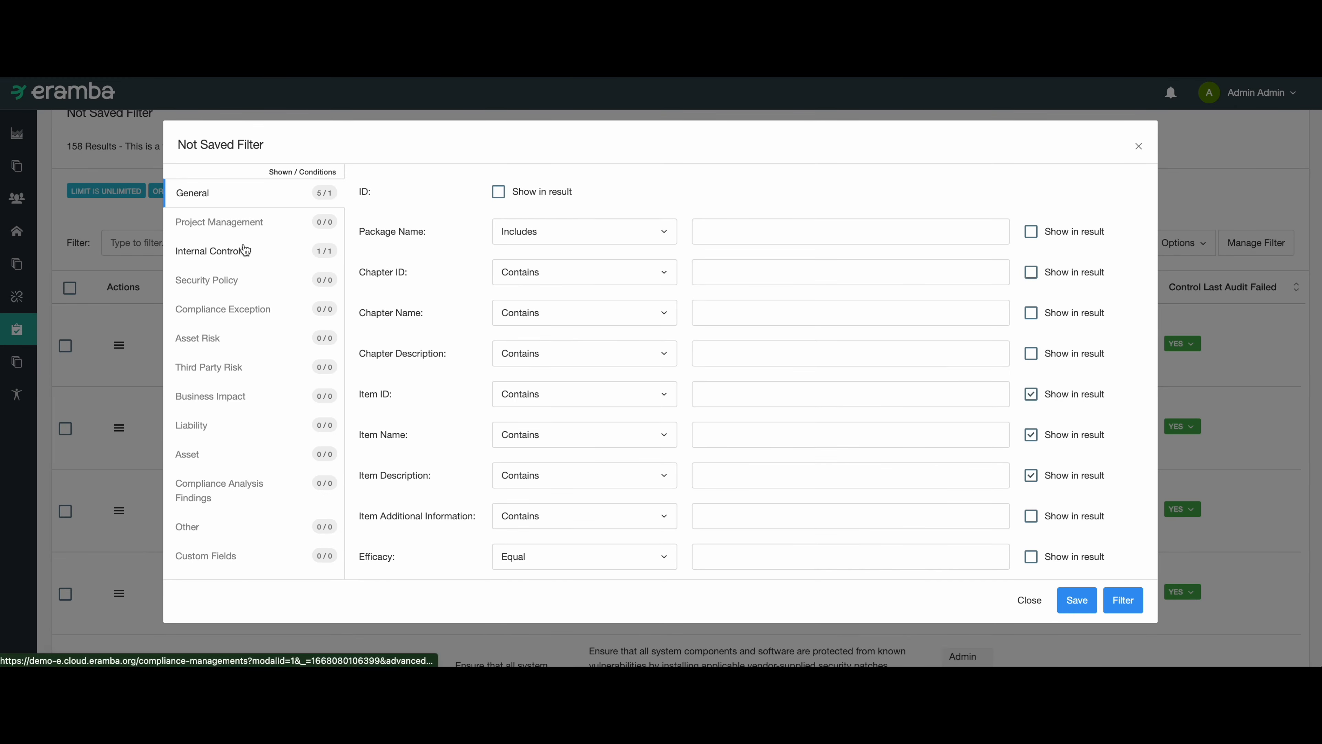
pyautogui.click(257, 249)
pyautogui.click(1030, 192)
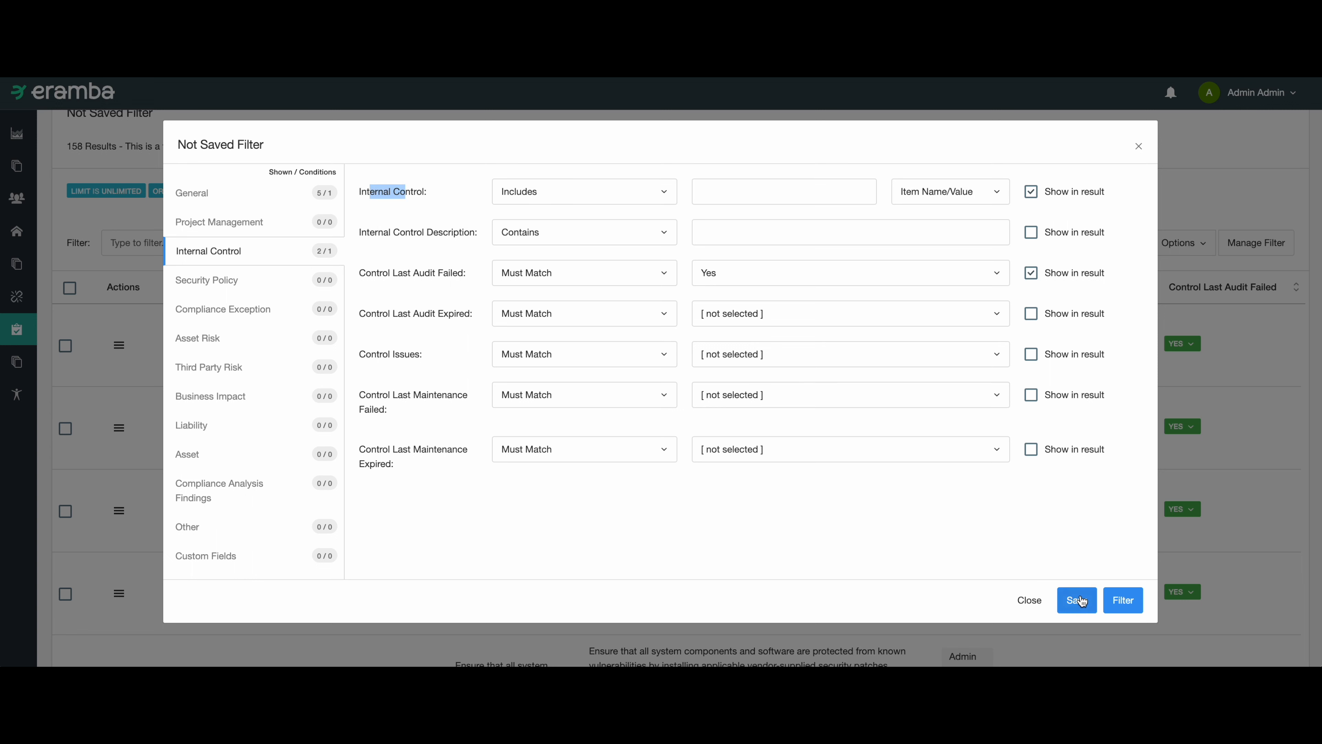
pyautogui.click(1122, 600)
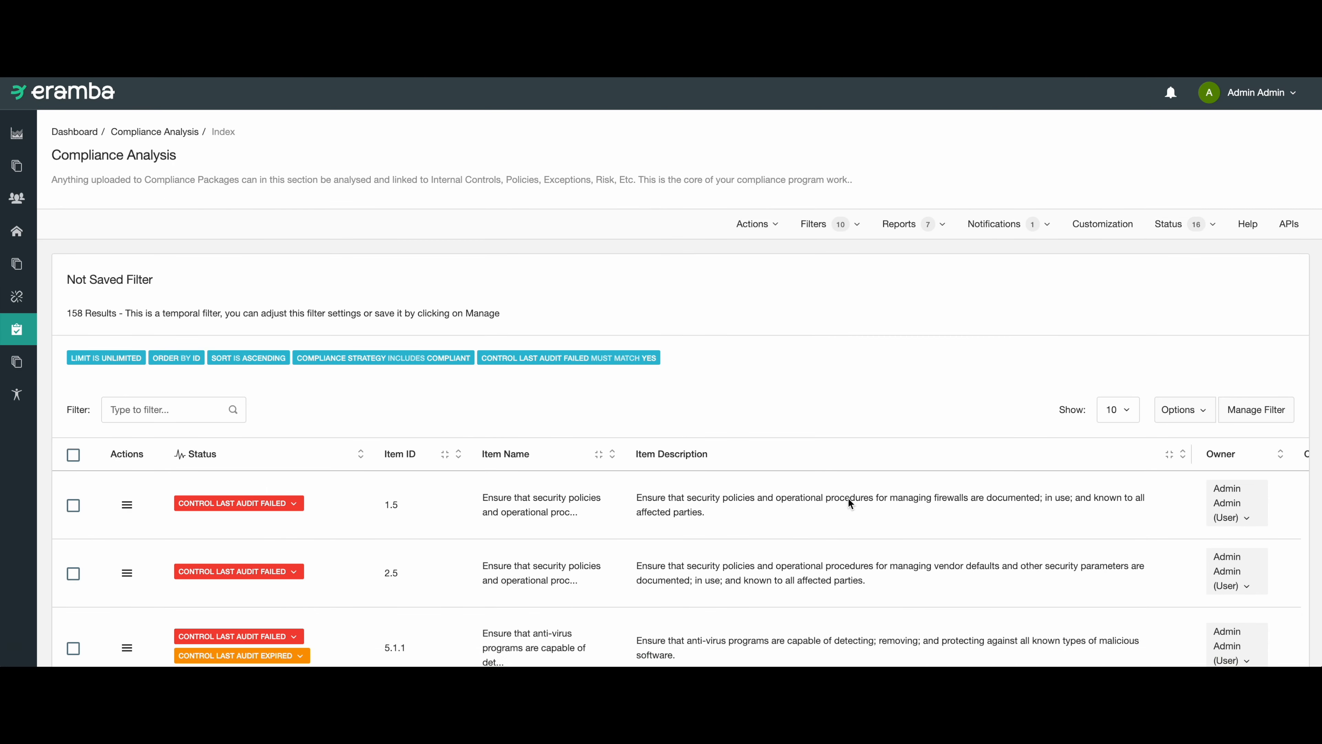
pyautogui.moveTo(1192, 448); pyautogui.dragTo(930, 459)
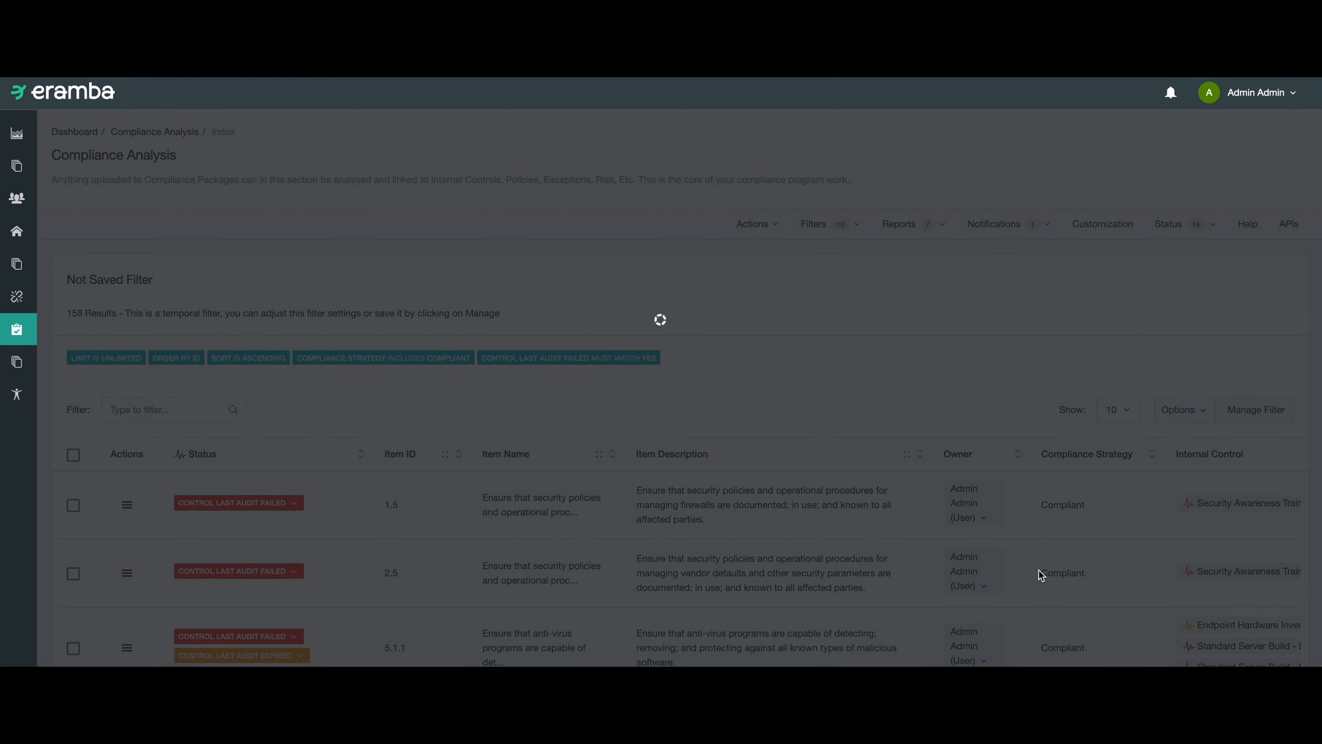
pyautogui.scroll(-3, 1222, 552)
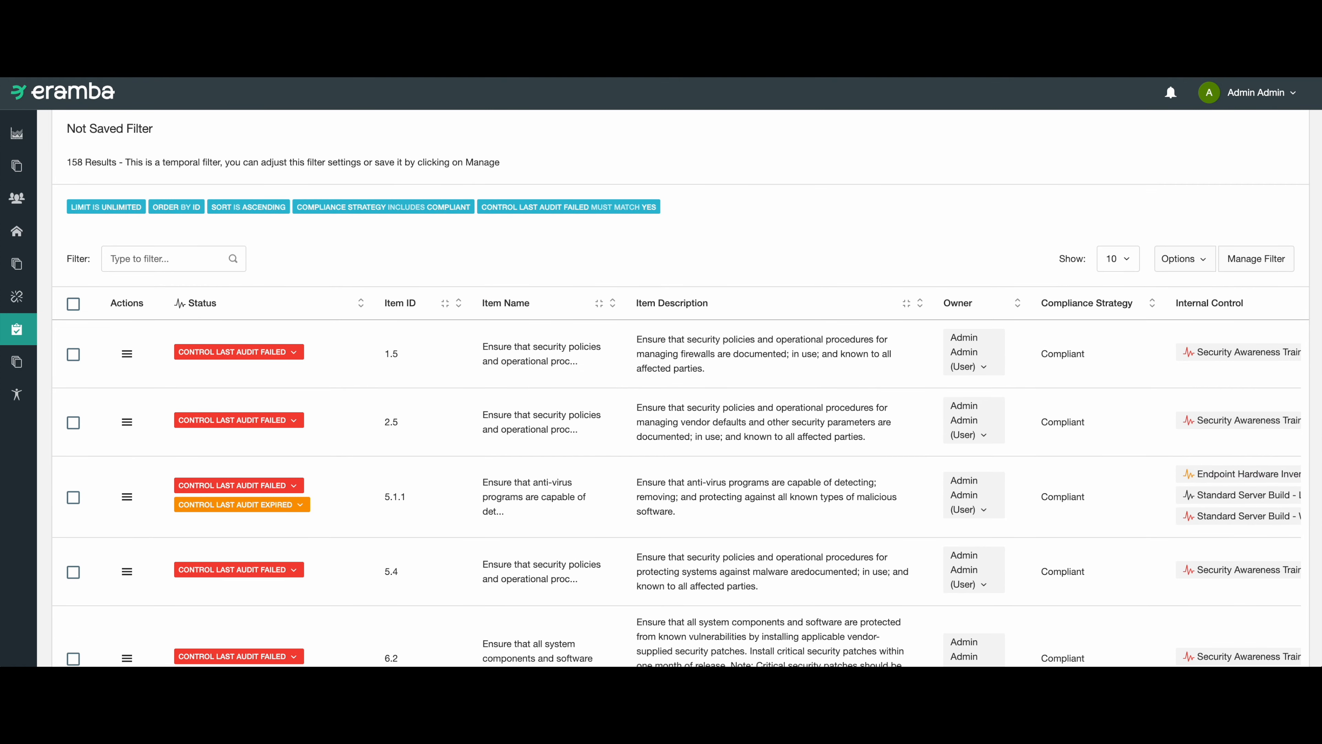
# Name the filter "compliance requirments we are not compliant with" and save it.
pyautogui.click(1231, 266)
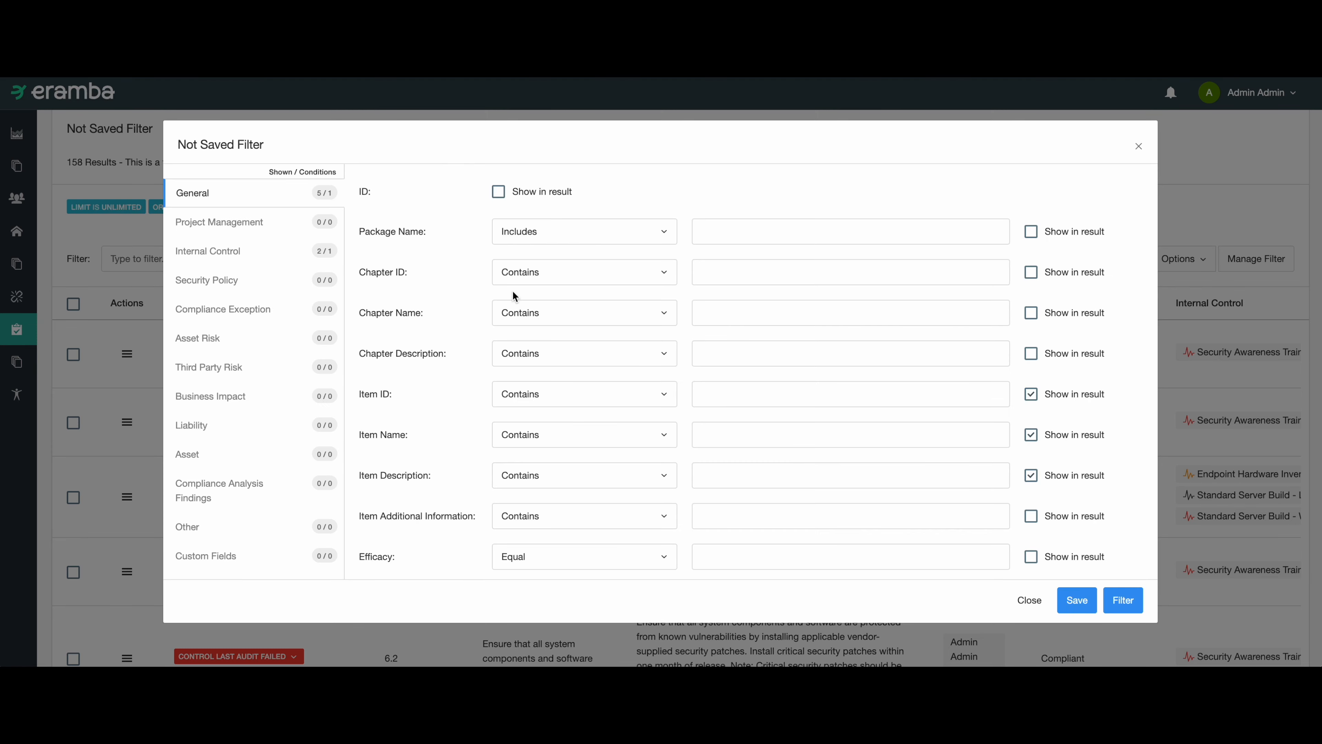
pyautogui.scroll(-5, 269, 428)
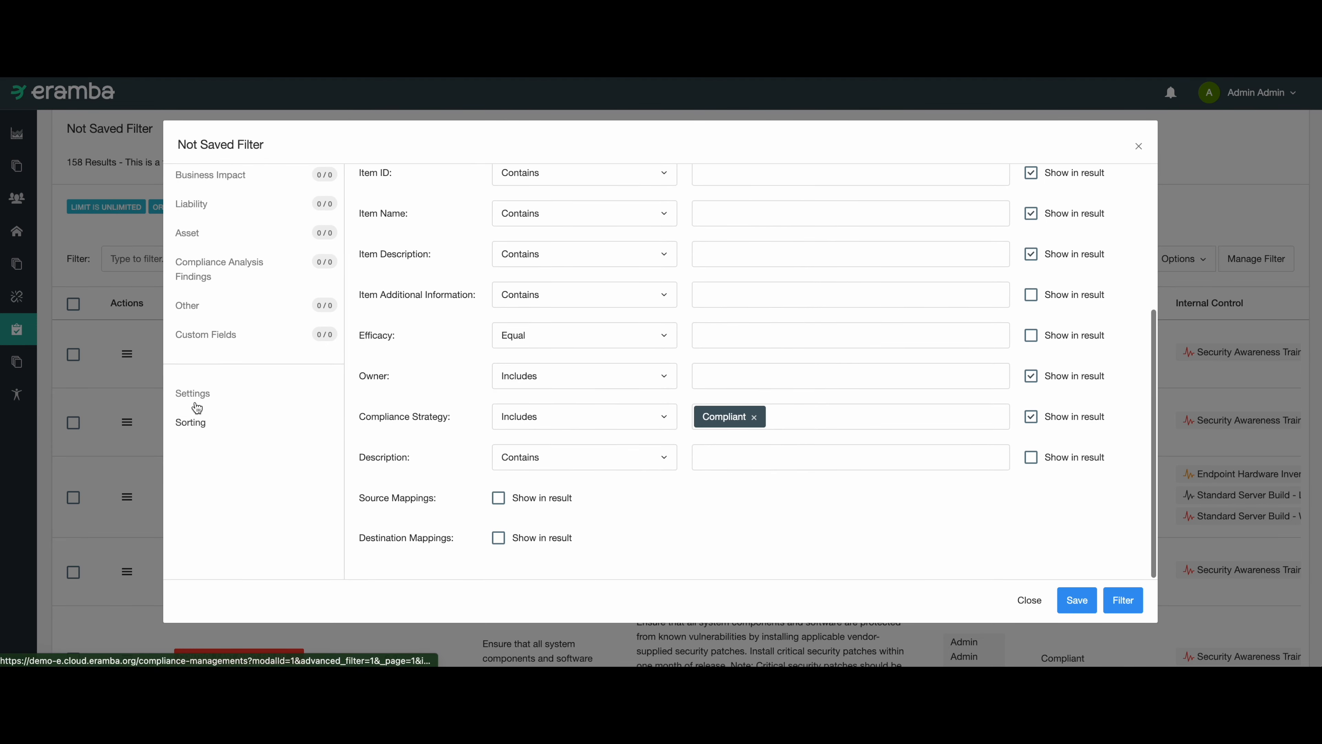
pyautogui.click(193, 393)
pyautogui.scroll(5, 430, 271)
pyautogui.click(437, 210)
pyautogui.write('com')
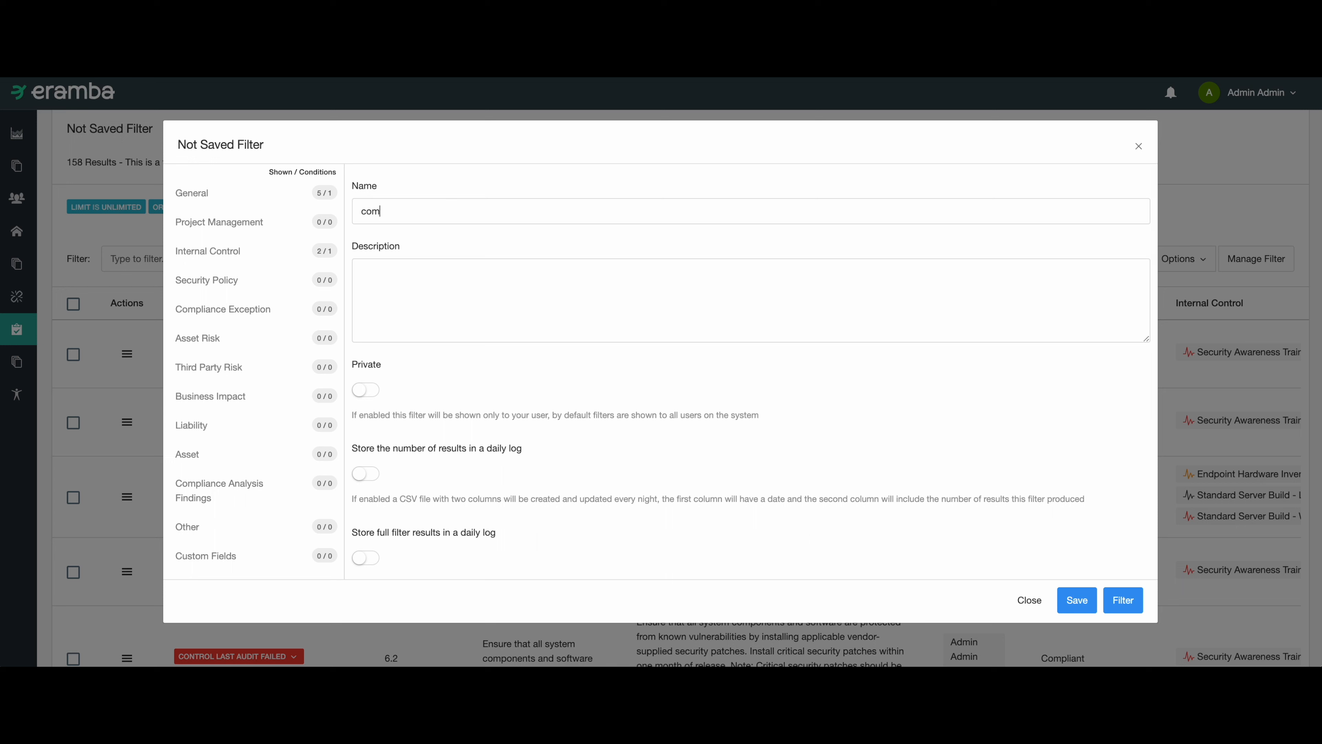
pyautogui.write('pliance requirments we are not compliant with')
pyautogui.press('Tab')
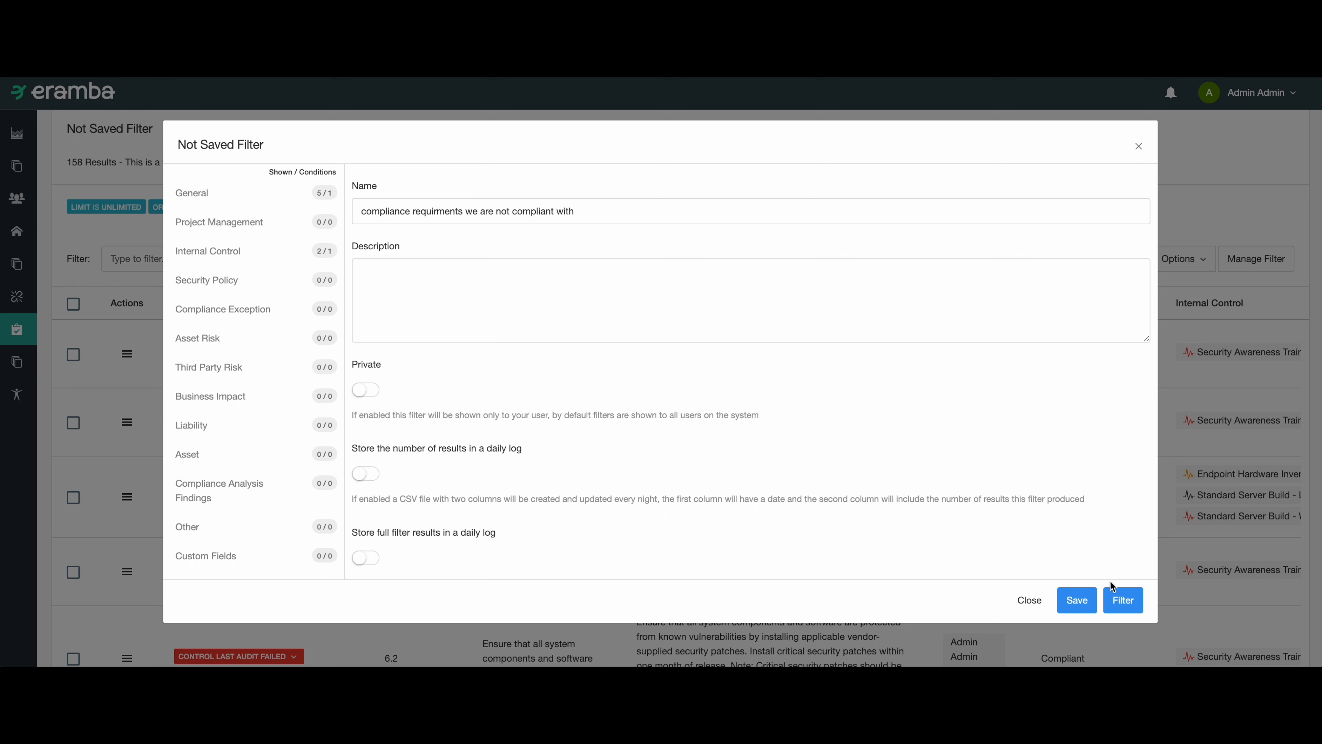
pyautogui.click(1082, 602)
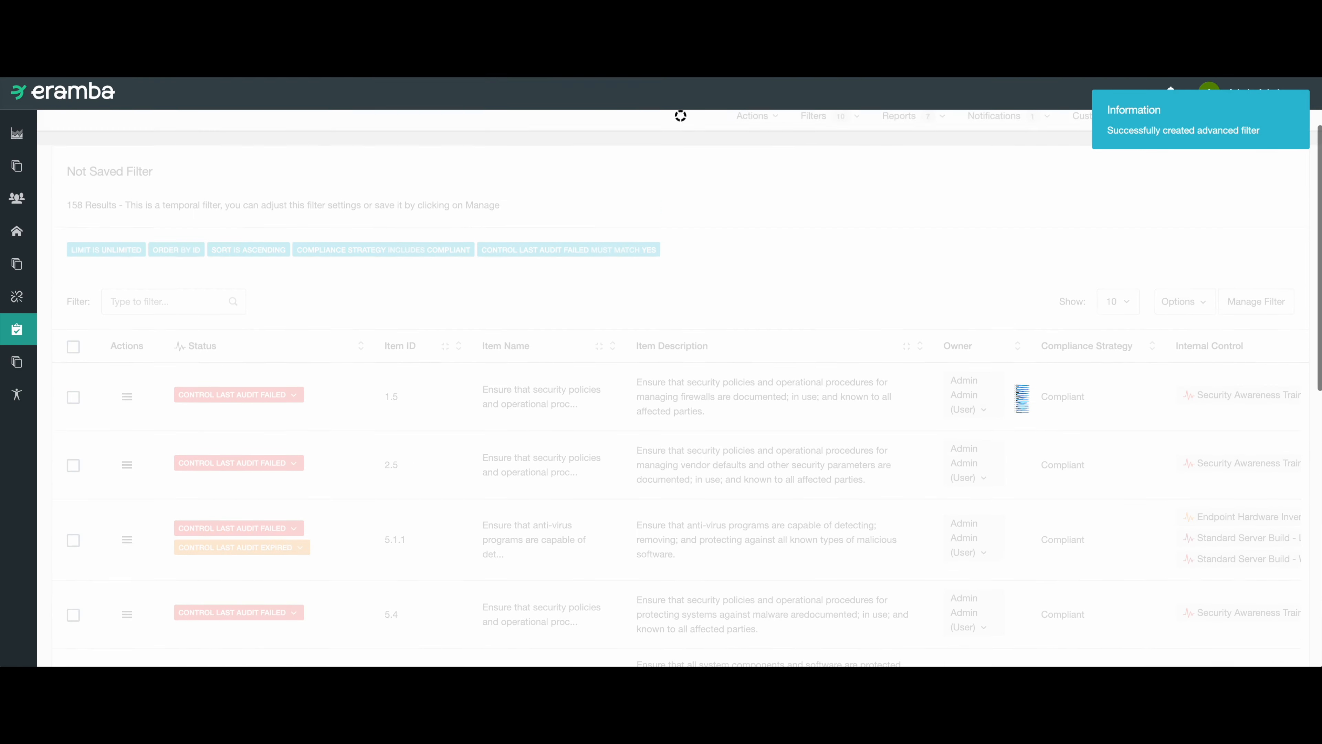
pyautogui.click(993, 229)
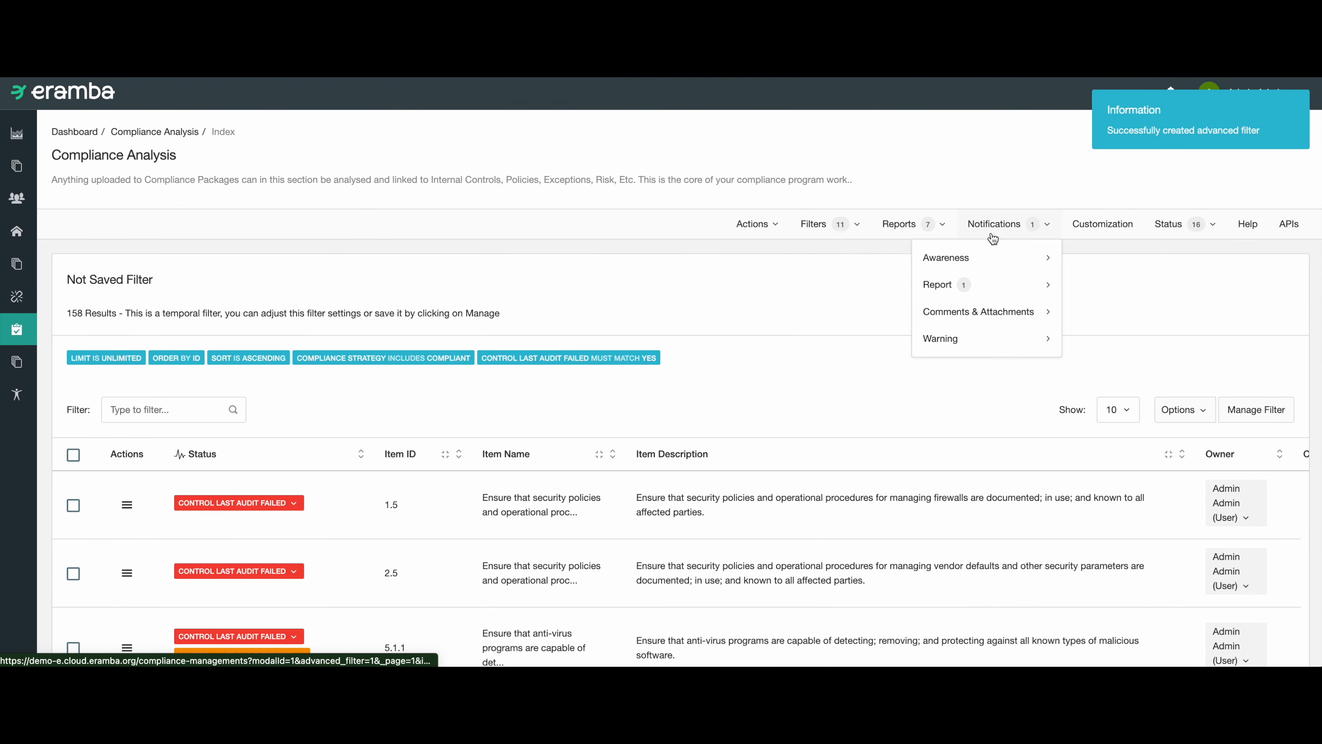
pyautogui.moveTo(977, 286)
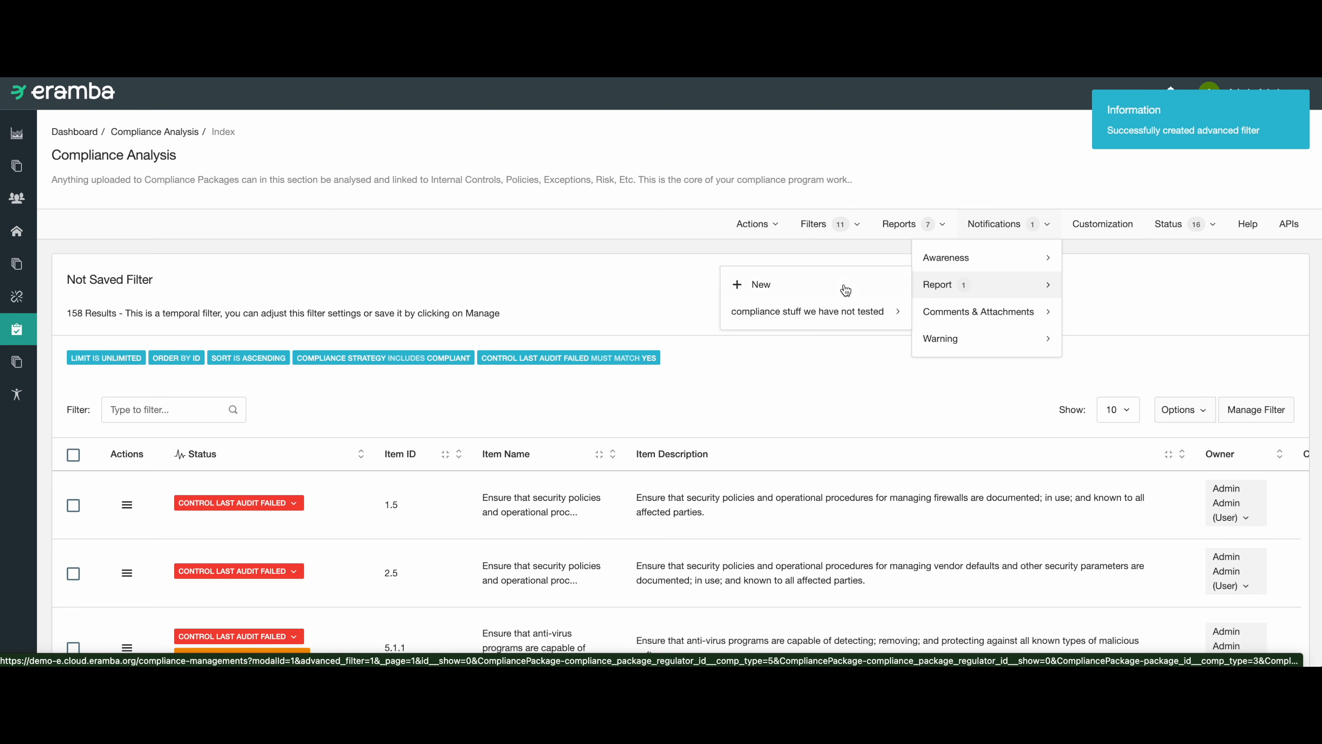
pyautogui.click(615, 319)
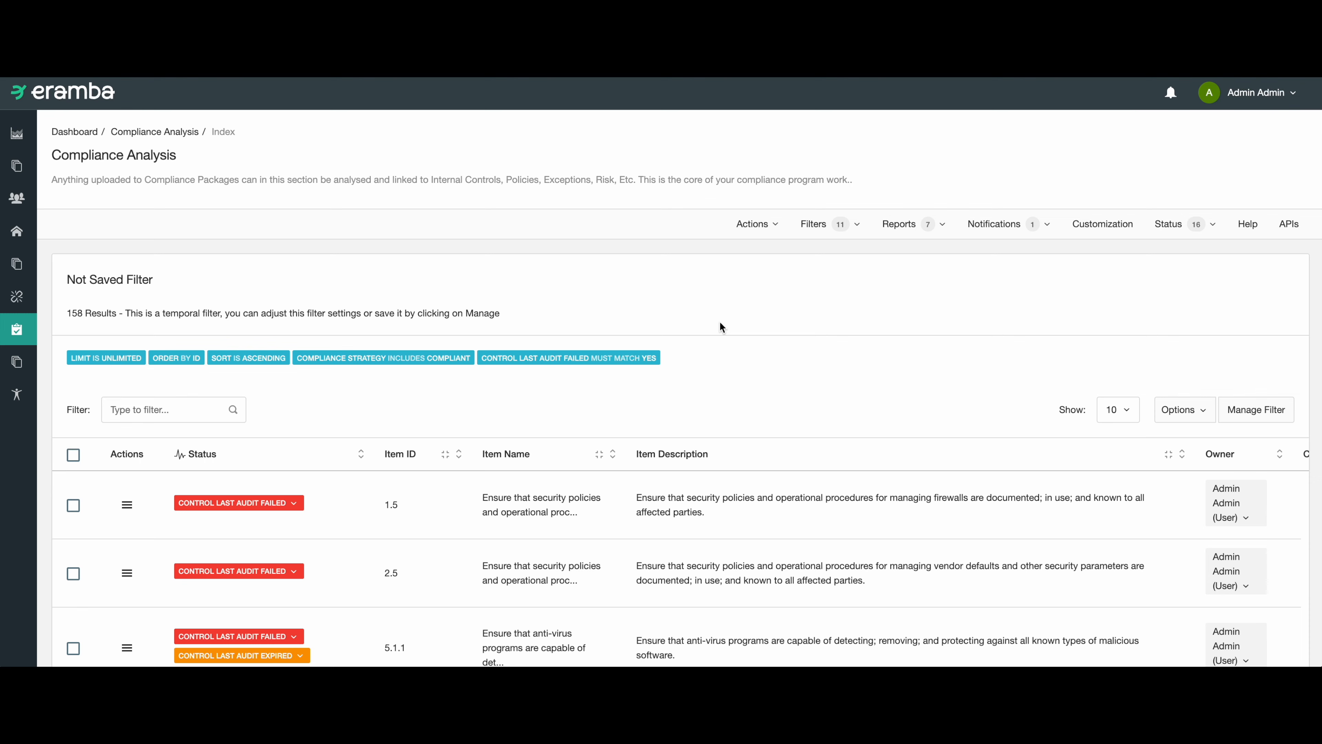
pyautogui.scroll(-5, 833, 292)
pyautogui.scroll(5, 828, 313)
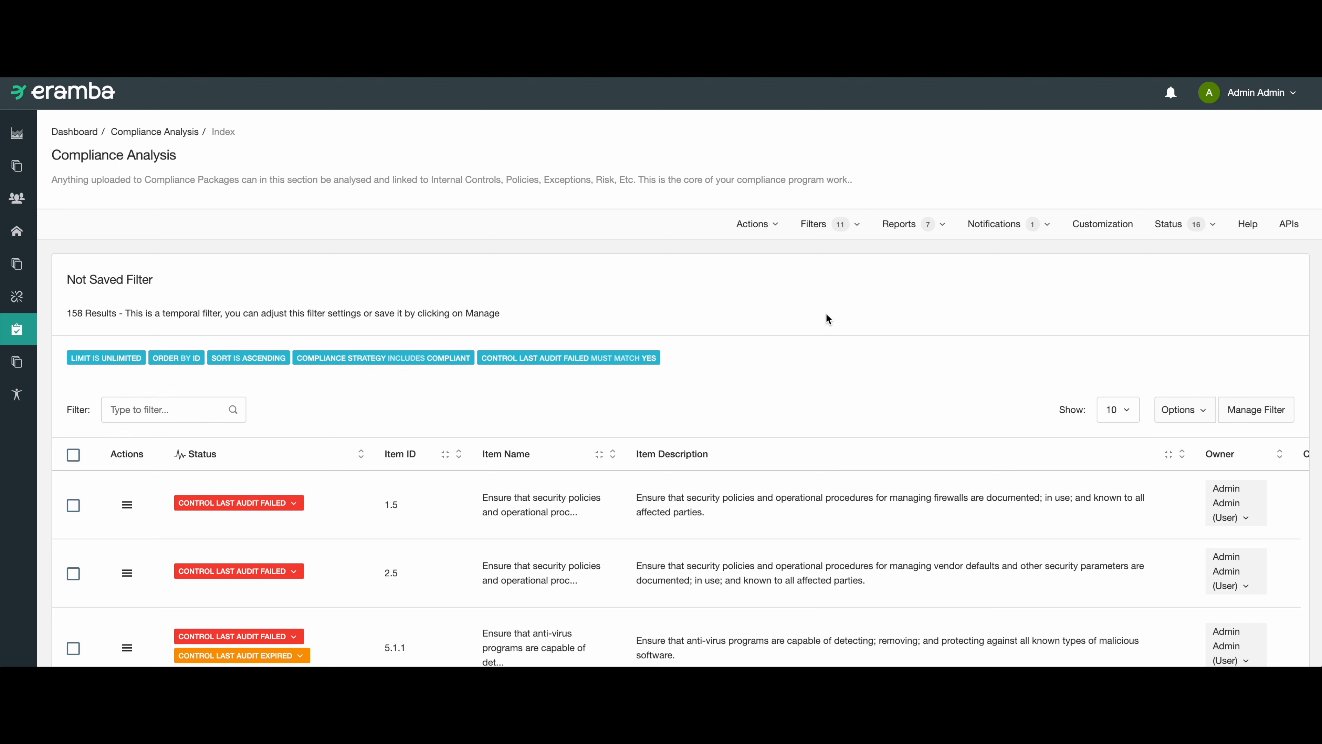